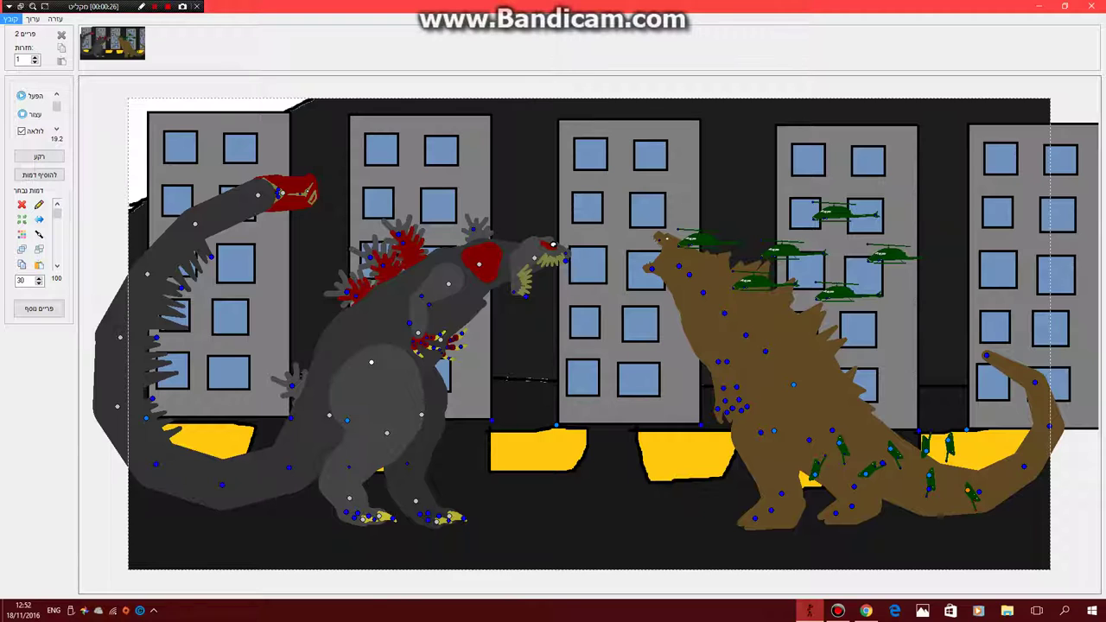
Export the animation as a GIF named "Shin Godzilla vs Legendary Godzilla poster" into the Downloads folder
{"action": "left_click", "coordinate": [11, 19]}
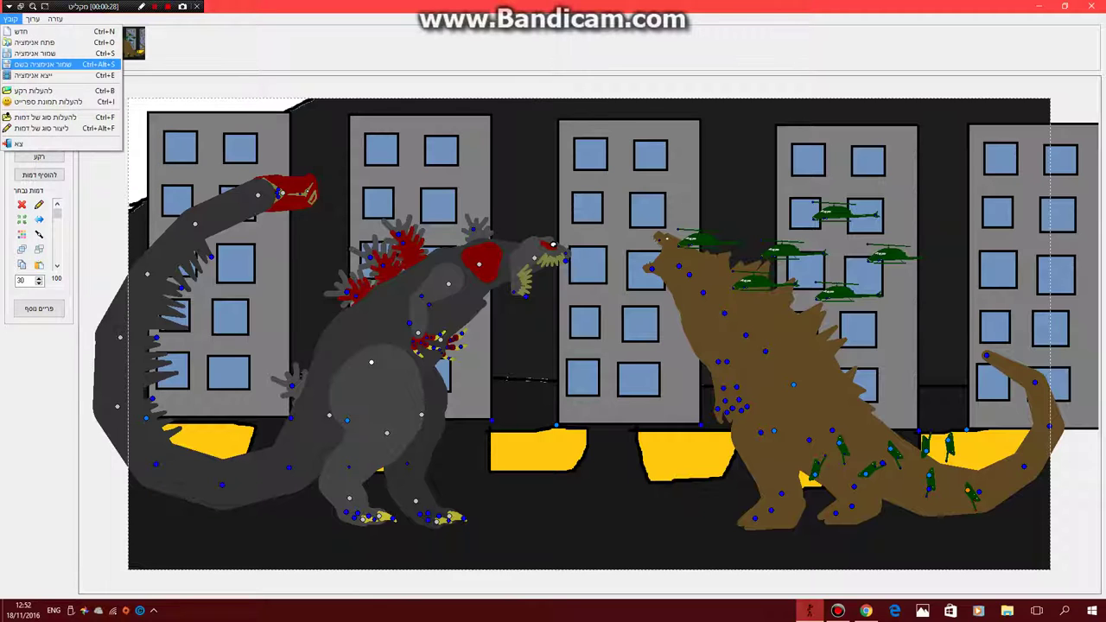
{"action": "left_click", "coordinate": [42, 75]}
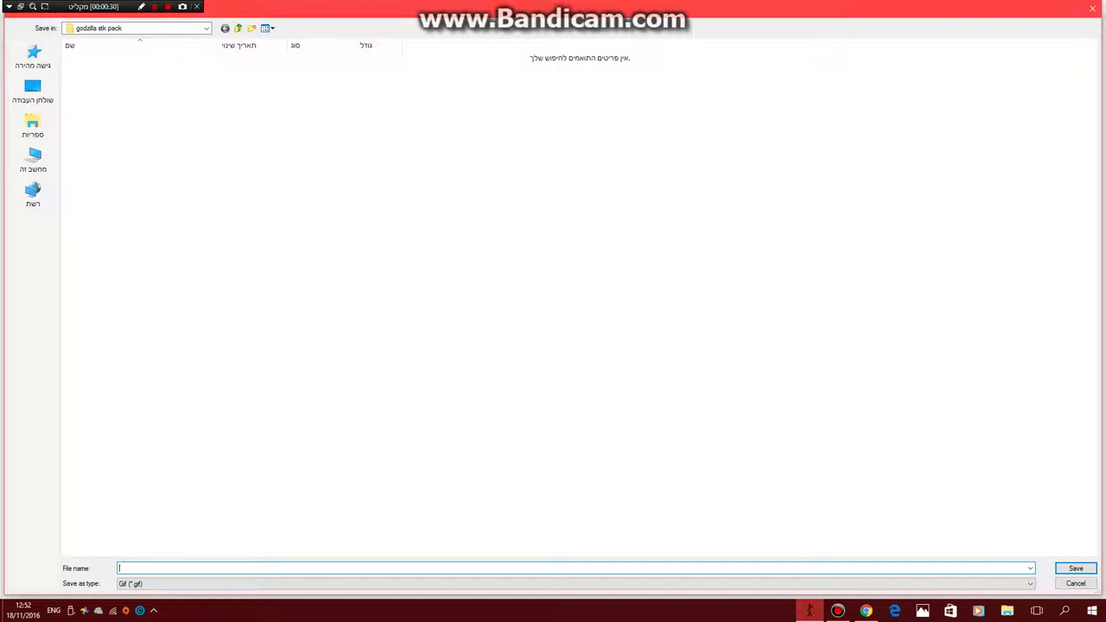
{"action": "left_click", "coordinate": [238, 28]}
{"action": "left_click", "coordinate": [239, 28]}
{"action": "left_click", "coordinate": [239, 28]}
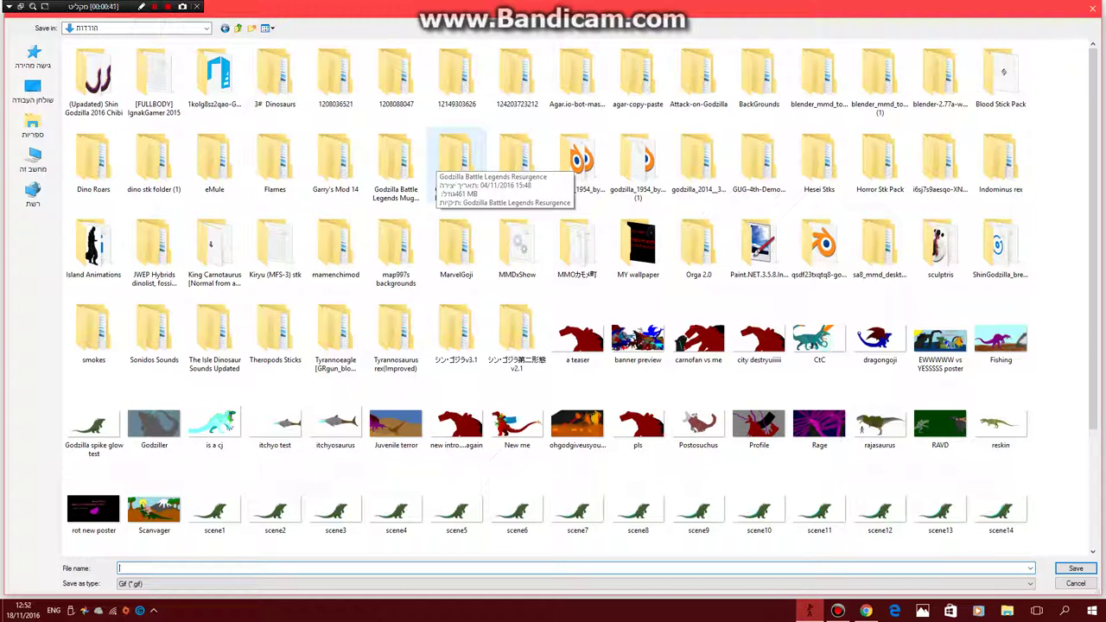
{"action": "type", "text": "shin Godzilla"}
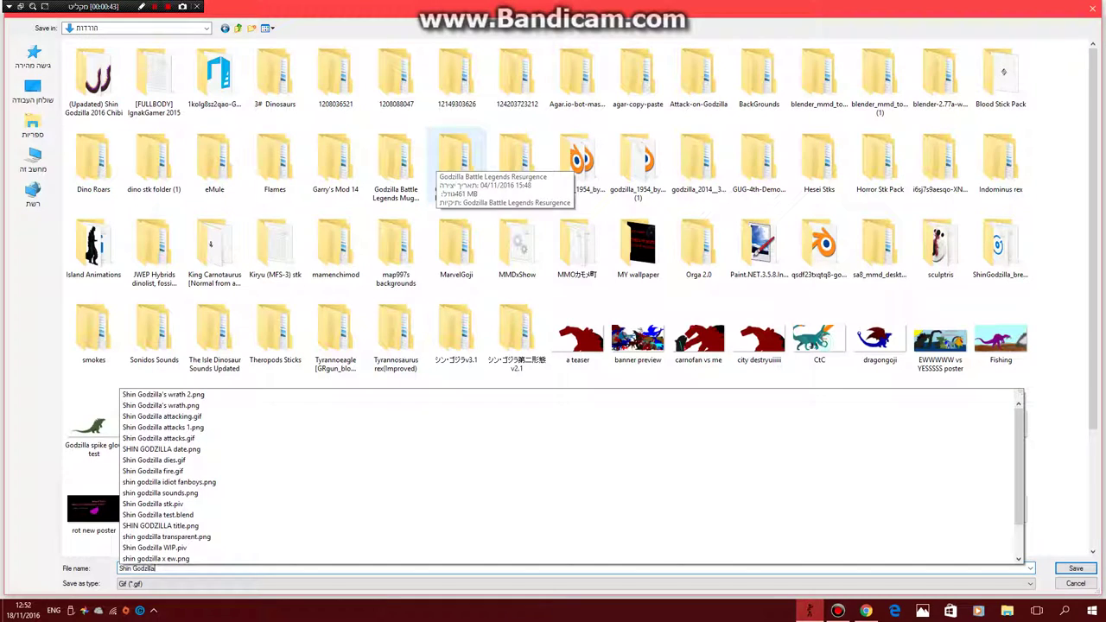
{"action": "type", "text": " vs Legendary Godzilla poster"}
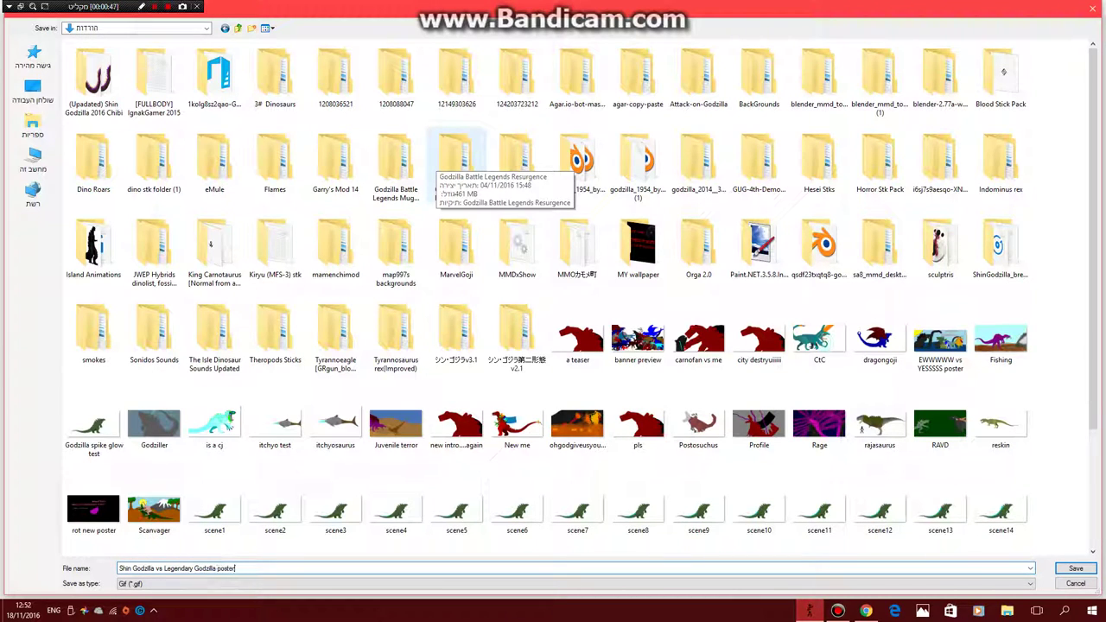
{"action": "key", "text": "Return"}
{"action": "key", "text": "Return"}
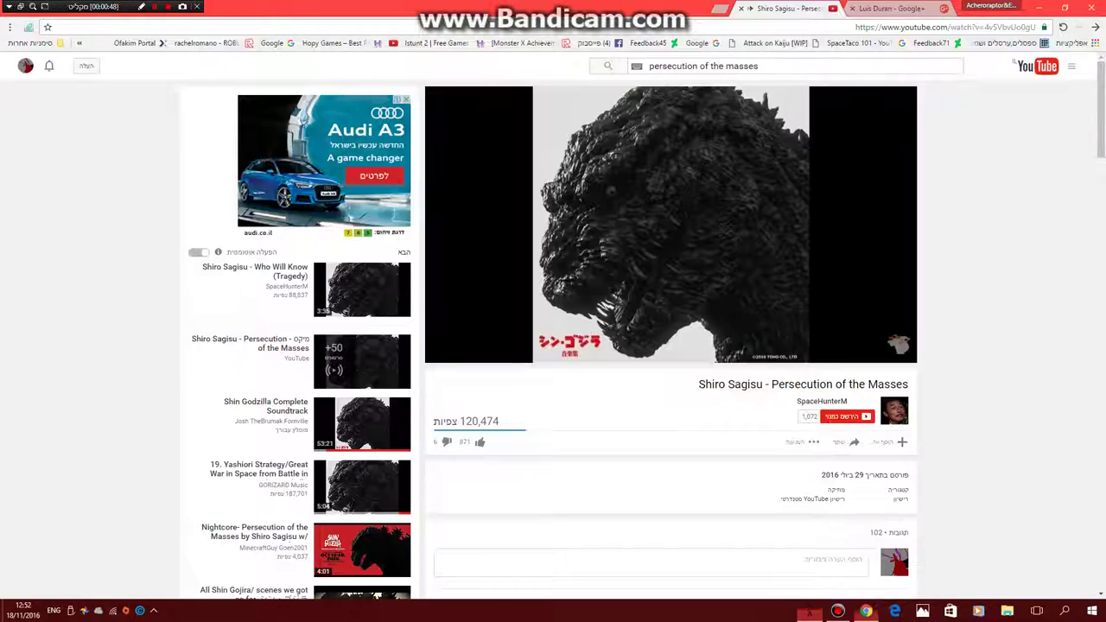
{"action": "key", "text": "alt+Tab"}
{"action": "left_click", "coordinate": [1092, 610]}
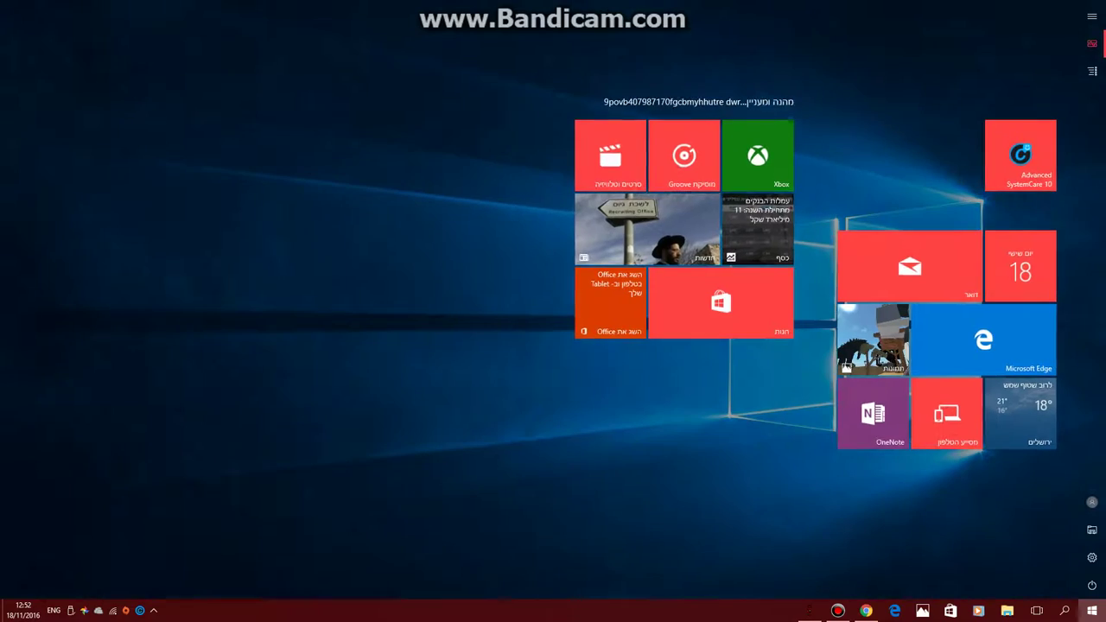
{"action": "left_click", "coordinate": [1093, 71]}
{"action": "scroll", "coordinate": [1092, 71], "scroll_direction": "down", "scroll_amount": 15}
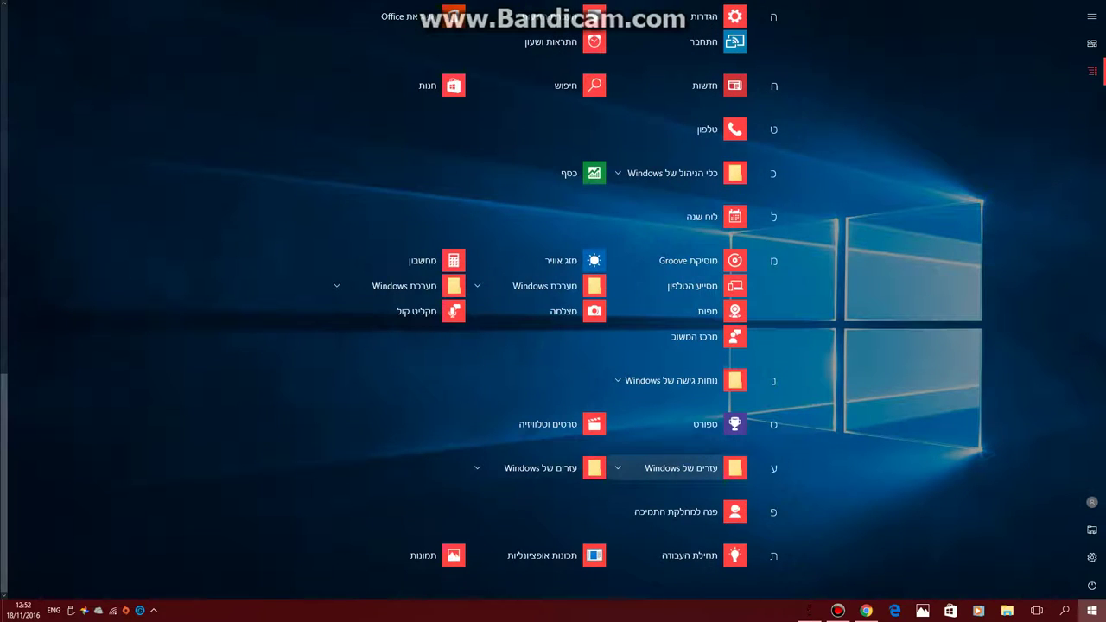
{"action": "left_click", "coordinate": [683, 467]}
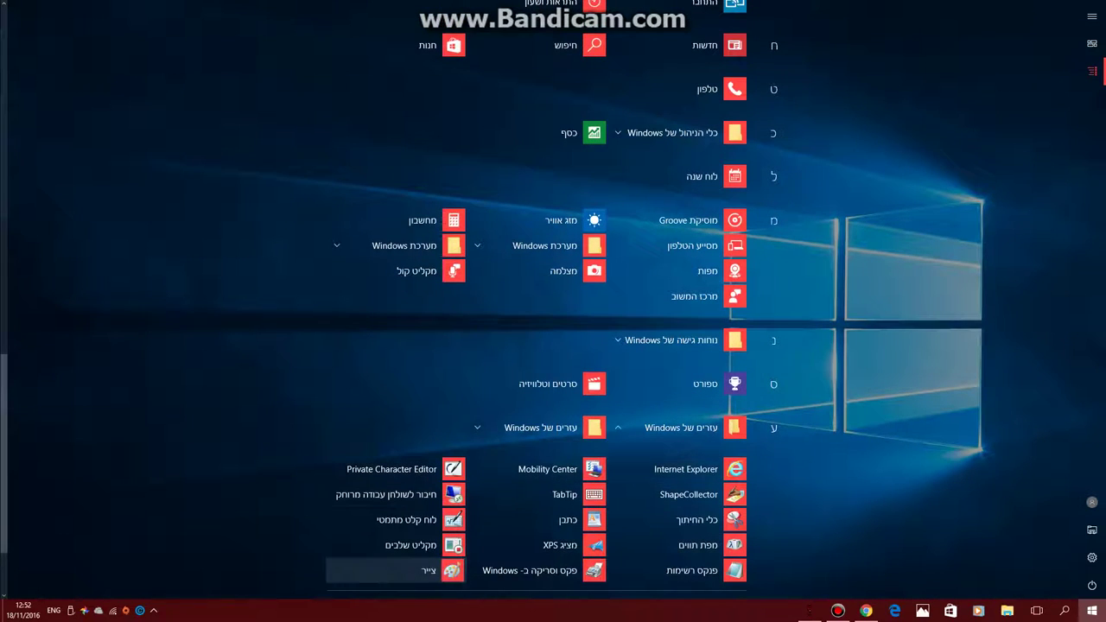
{"action": "left_click", "coordinate": [429, 570]}
{"action": "left_click", "coordinate": [1089, 20]}
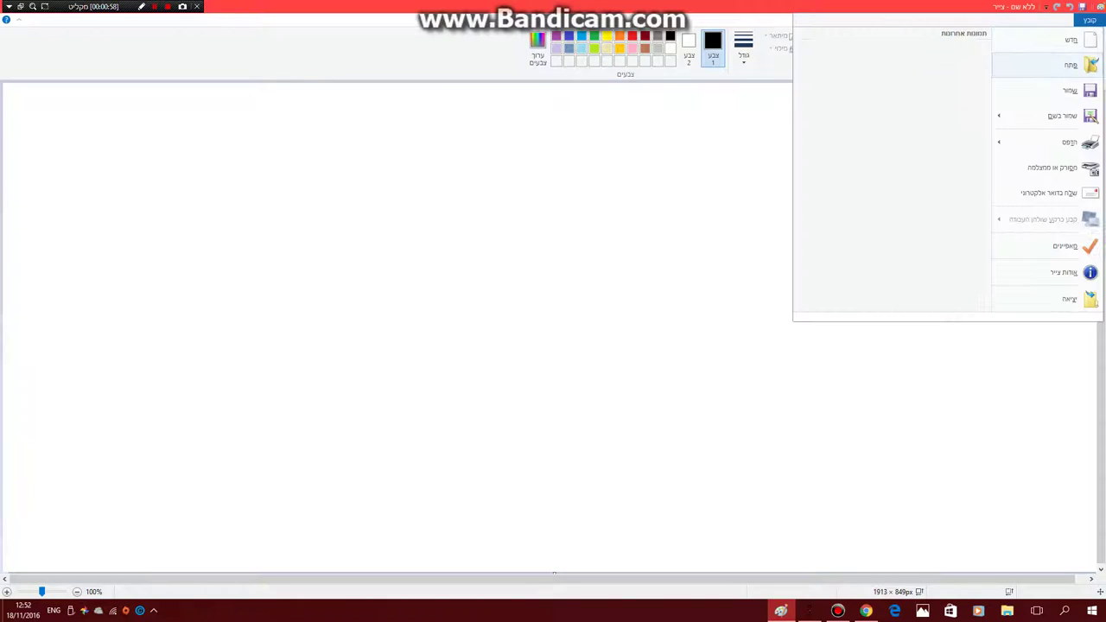
{"action": "key", "text": "Return"}
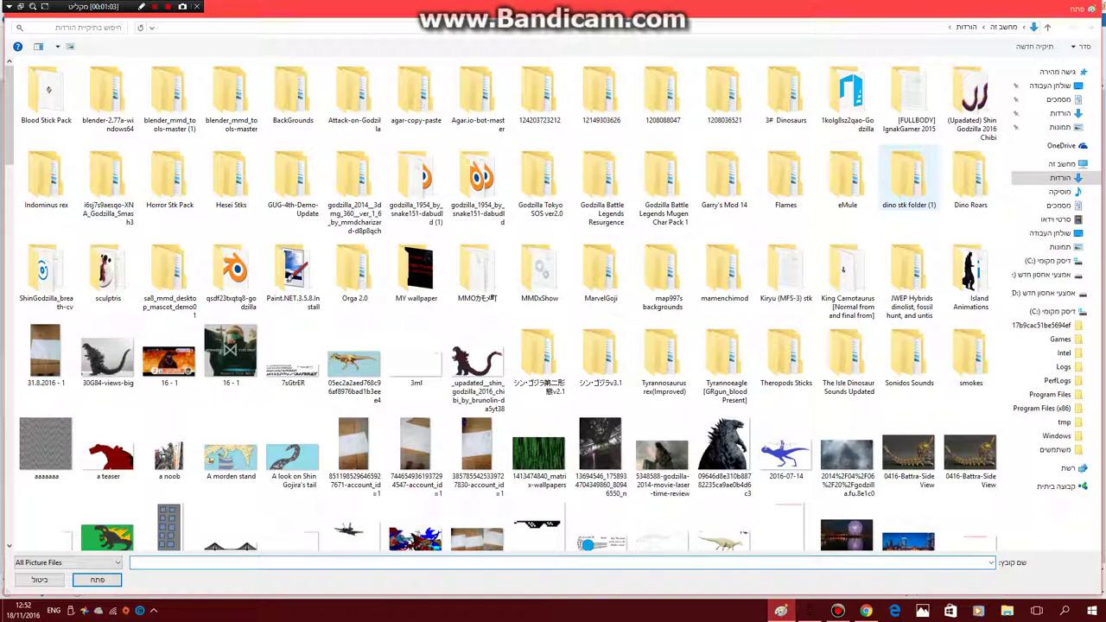
{"action": "type", "text": "s"}
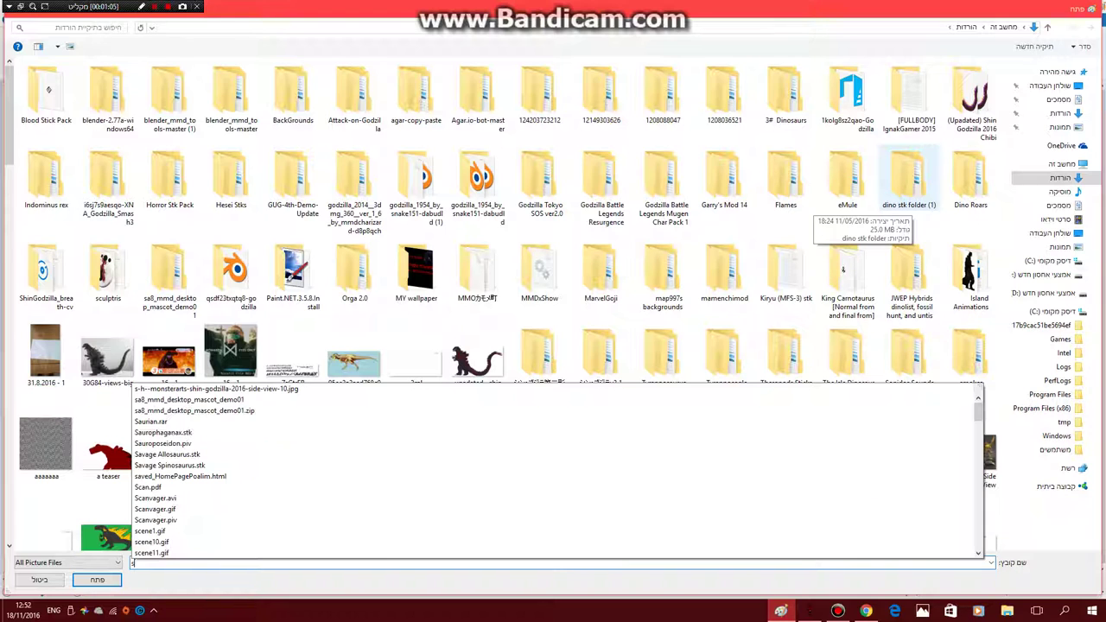
{"action": "type", "text": "hin godzilla vs"}
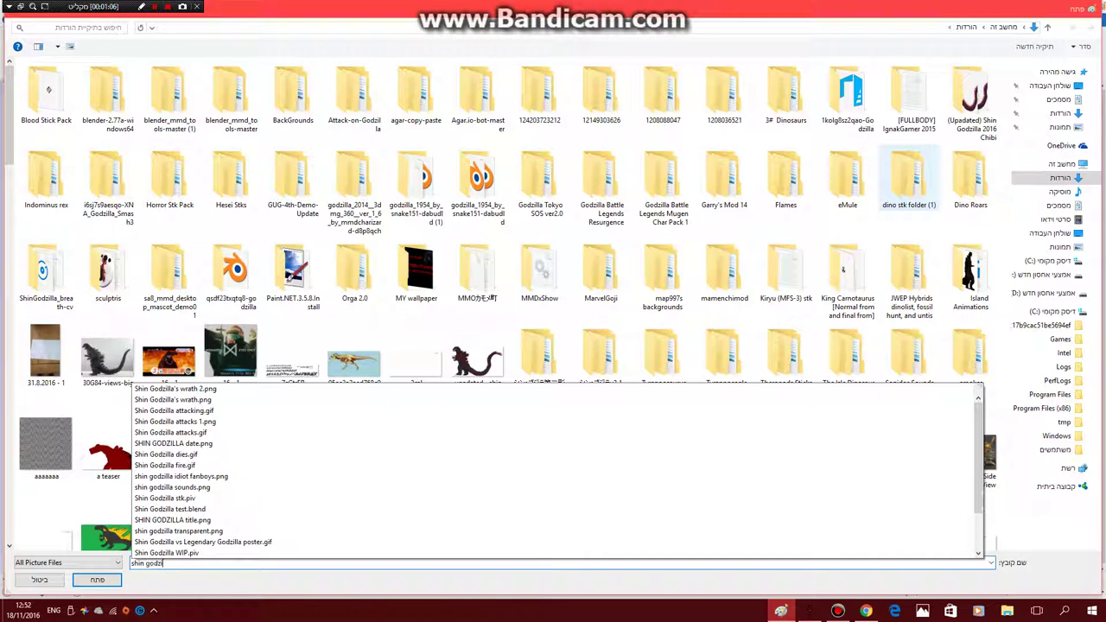
{"action": "key", "text": "BackSpace"}
{"action": "key", "text": "BackSpace"}
{"action": "key", "text": "BackSpace"}
{"action": "key", "text": "BackSpace"}
{"action": "key", "text": "BackSpace"}
{"action": "key", "text": "BackSpace"}
{"action": "key", "text": "BackSpace"}
{"action": "key", "text": "BackSpace"}
{"action": "key", "text": "BackSpace"}
{"action": "key", "text": "BackSpace"}
{"action": "key", "text": "BackSpace"}
{"action": "key", "text": "BackSpace"}
{"action": "key", "text": "BackSpace"}
{"action": "key", "text": "BackSpace"}
{"action": "key", "text": "BackSpace"}
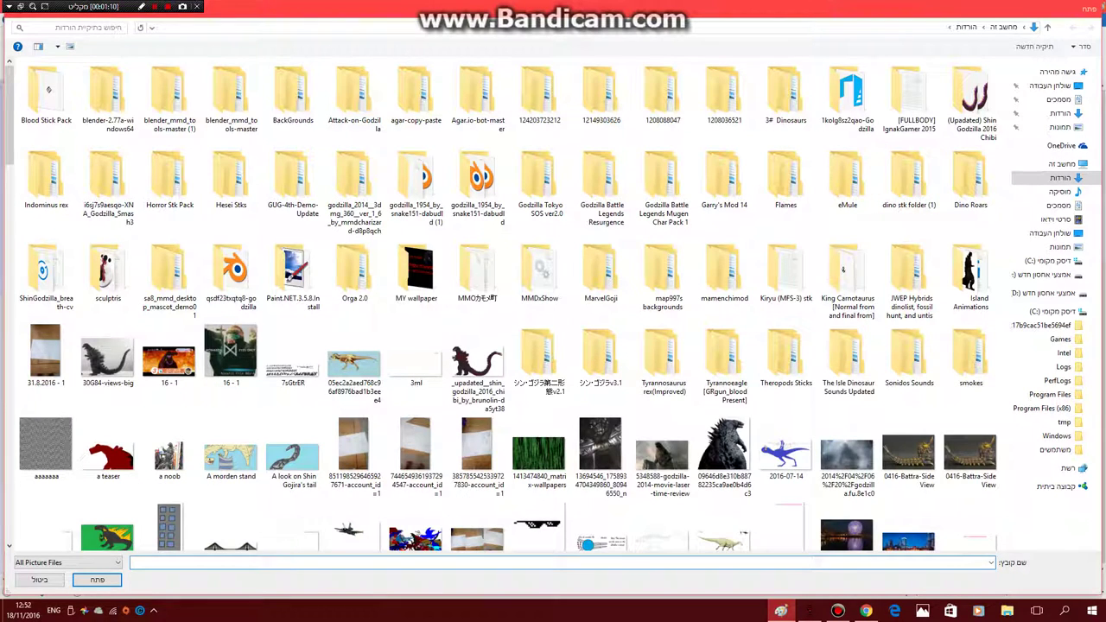
{"action": "key", "text": "Escape"}
Search the system for "paint" and launch paint.net
{"action": "key", "text": "super"}
{"action": "type", "text": "pain"}
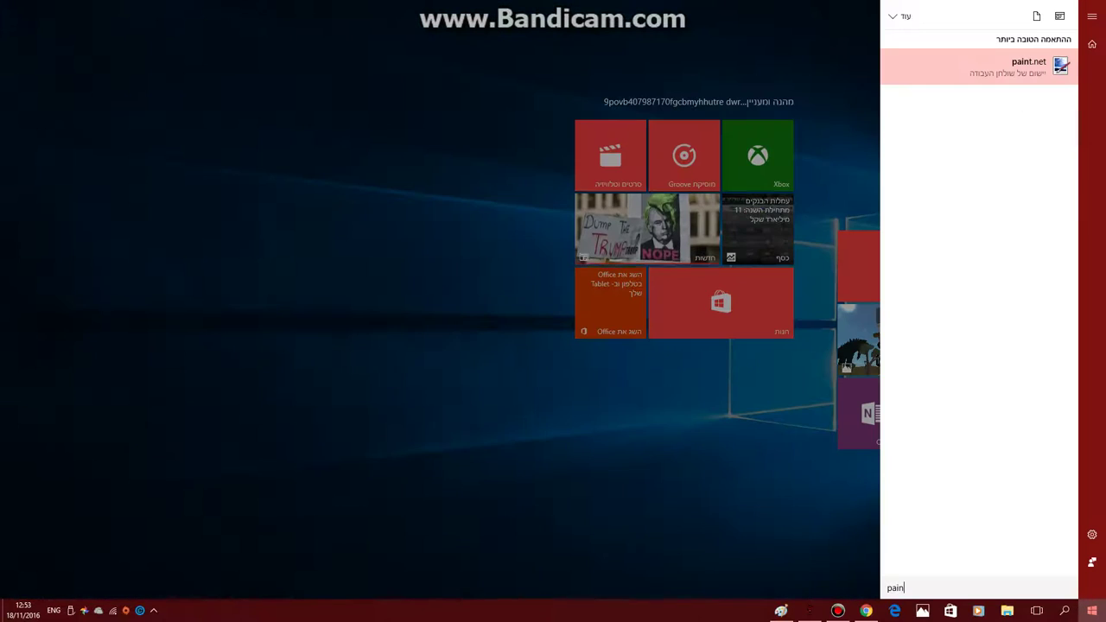
{"action": "type", "text": "t"}
{"action": "key", "text": "Return"}
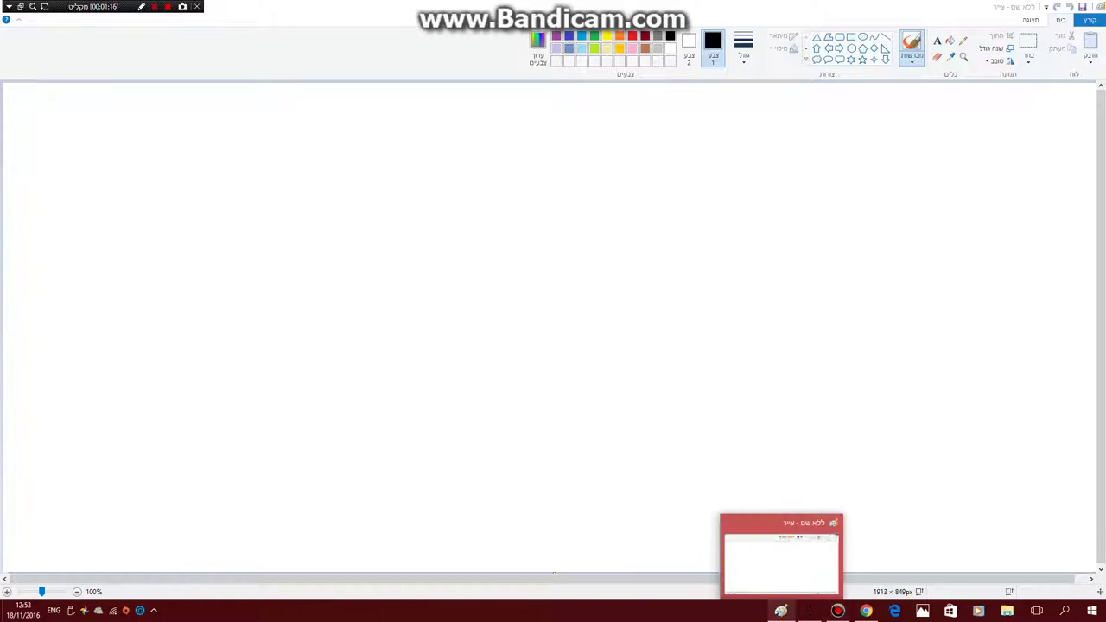
{"action": "left_click", "coordinate": [780, 611]}
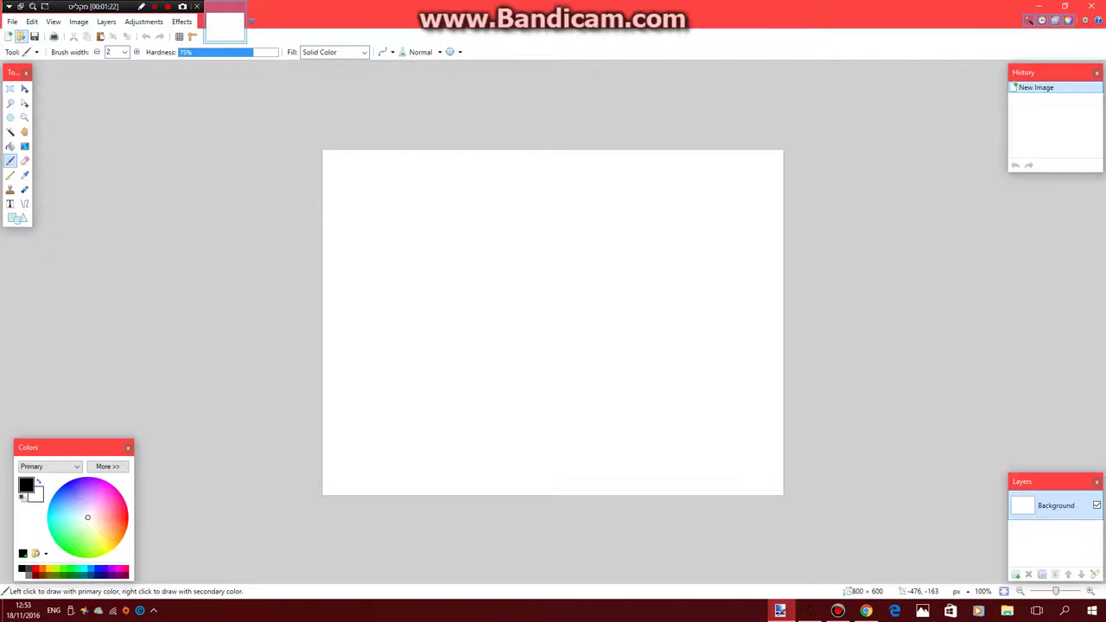
Open the image "Shin Godzilla vs Legendary Godzilla poster.gif" from the Downloads folder
{"action": "key", "text": "ctrl+o"}
{"action": "scroll", "coordinate": [320, 198], "scroll_direction": "down", "scroll_amount": 1}
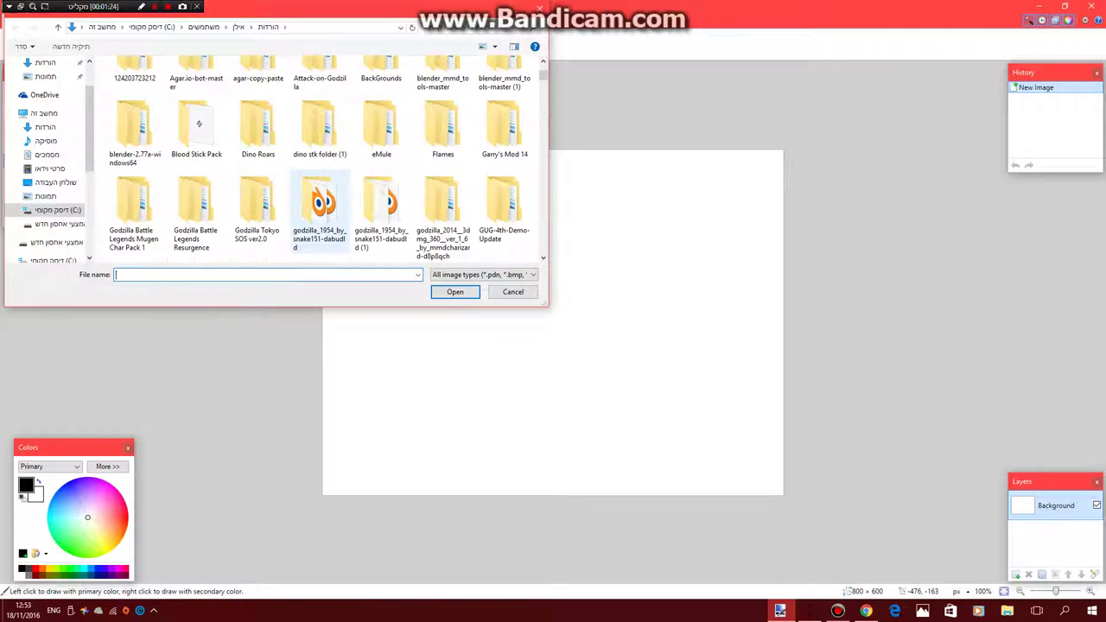
{"action": "scroll", "coordinate": [319, 212], "scroll_direction": "down", "scroll_amount": 8}
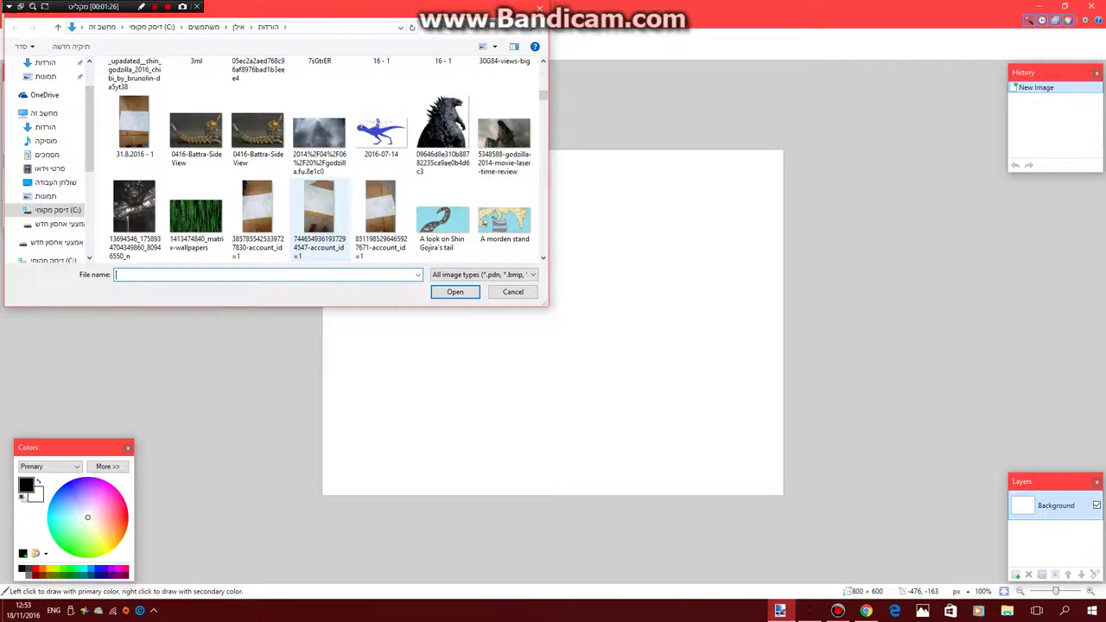
{"action": "scroll", "coordinate": [320, 212], "scroll_direction": "down", "scroll_amount": 10}
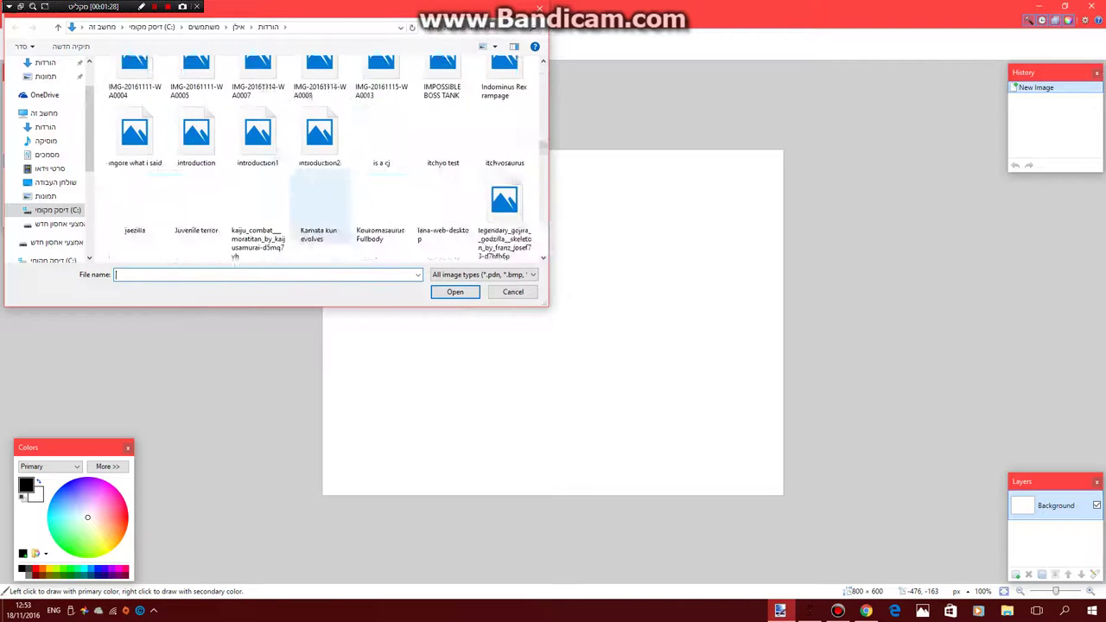
{"action": "scroll", "coordinate": [320, 211], "scroll_direction": "down", "scroll_amount": 10}
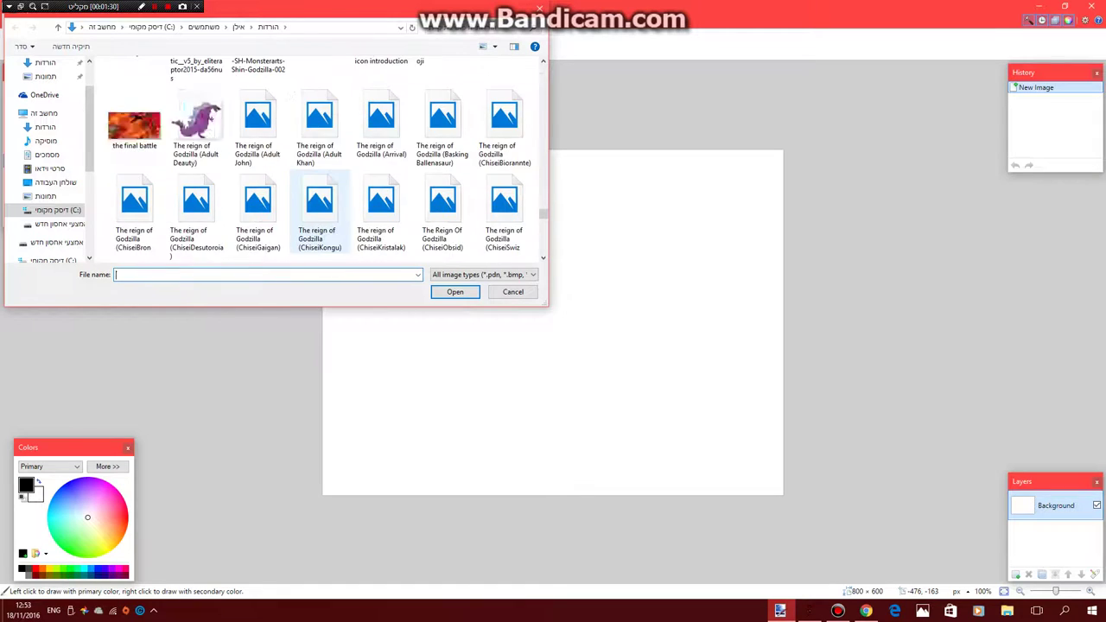
{"action": "scroll", "coordinate": [320, 212], "scroll_direction": "down", "scroll_amount": 10}
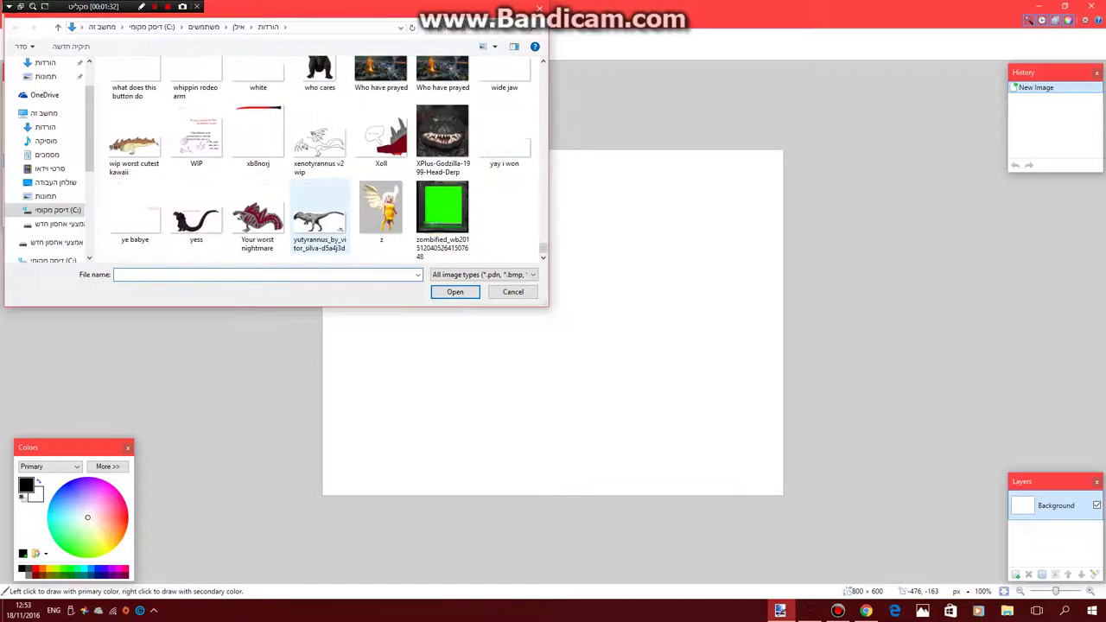
{"action": "scroll", "coordinate": [320, 199], "scroll_direction": "up", "scroll_amount": 2}
{"action": "scroll", "coordinate": [320, 173], "scroll_direction": "up", "scroll_amount": 6}
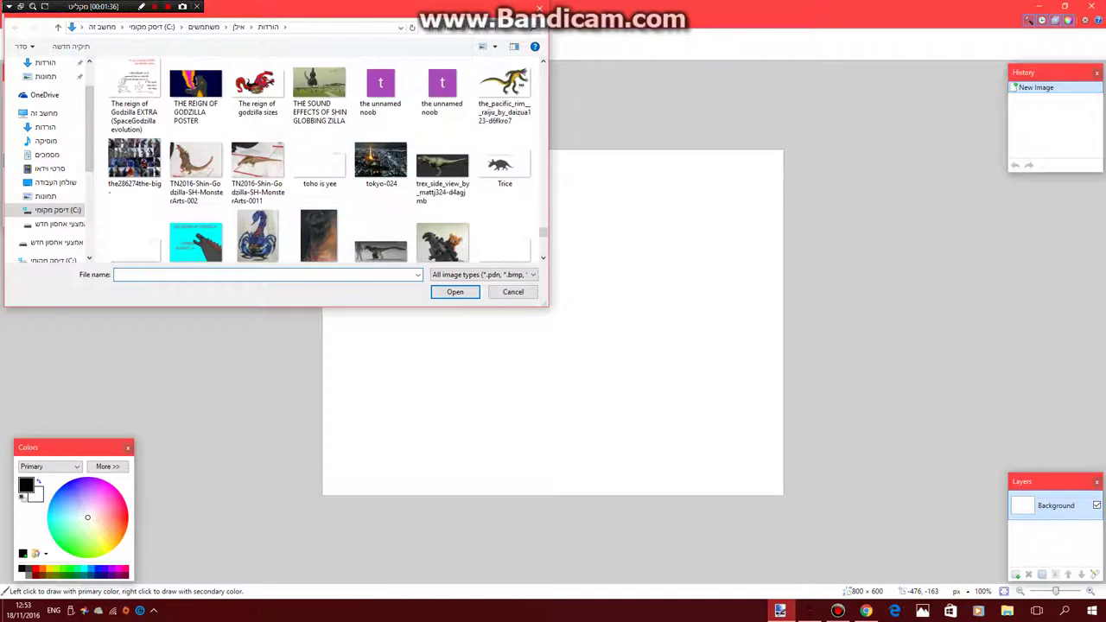
{"action": "scroll", "coordinate": [320, 160], "scroll_direction": "up", "scroll_amount": 4}
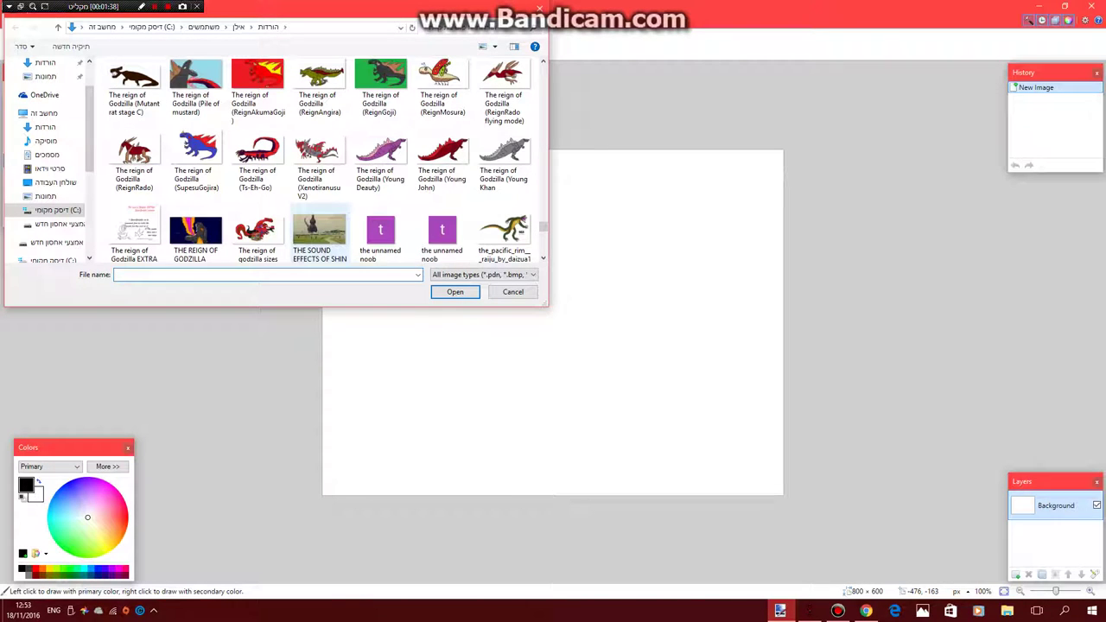
{"action": "type", "text": "shin godzil"}
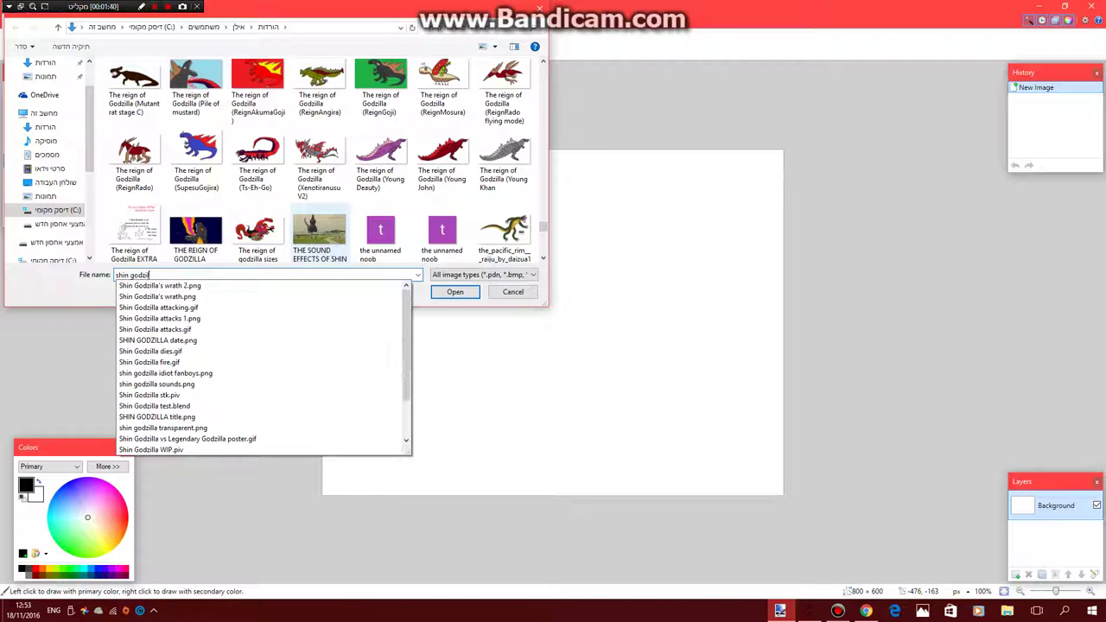
{"action": "type", "text": "la vs"}
{"action": "key", "text": "Down"}
{"action": "key", "text": "Return"}
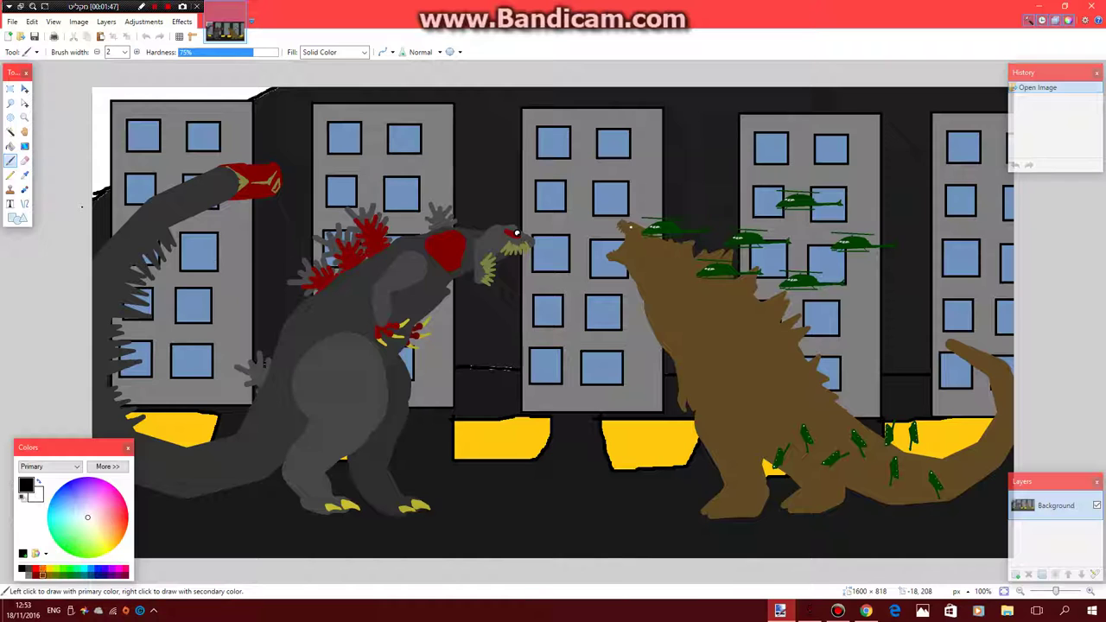
Set the primary color to orange FF6A00 at opacity 89 and the brush width to 85, moving the color palette off the artwork
{"action": "left_click", "coordinate": [107, 466]}
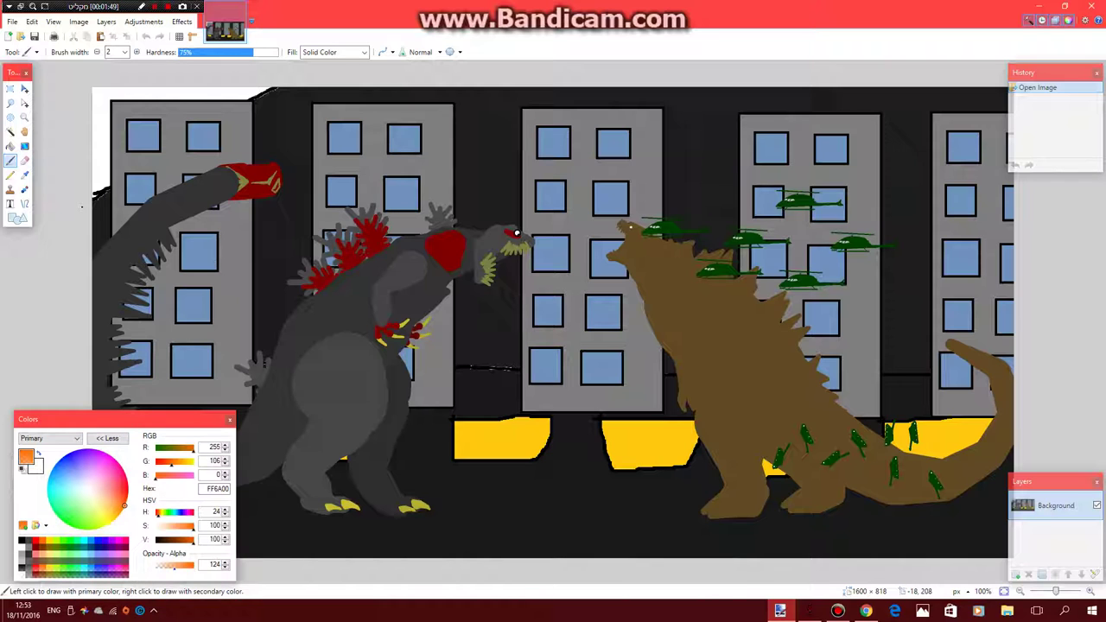
{"action": "left_click", "coordinate": [123, 52]}
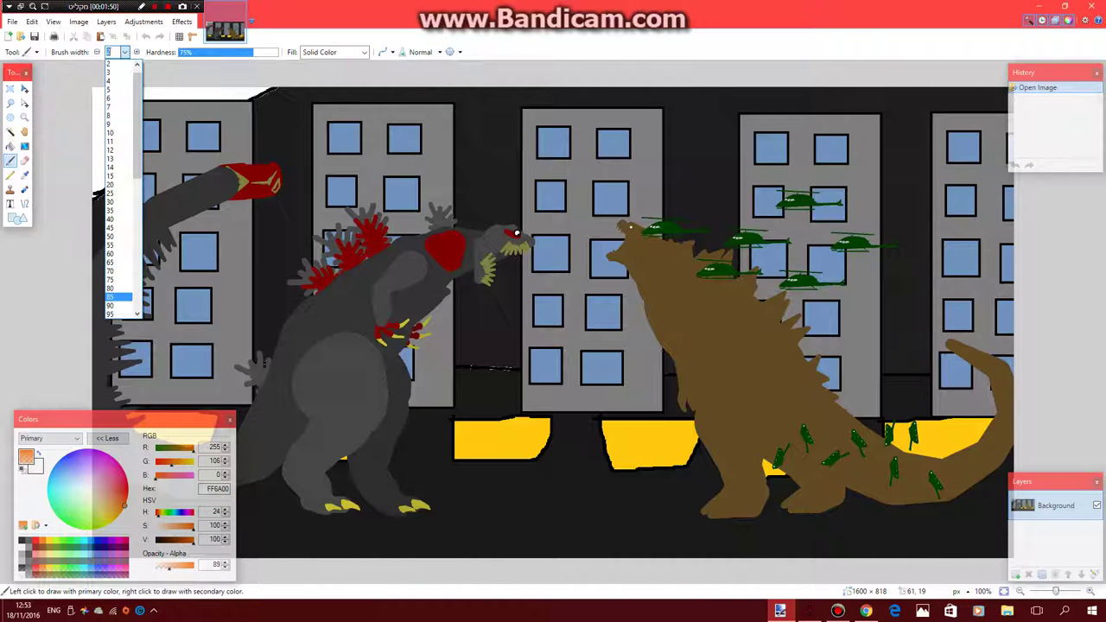
{"action": "left_click", "coordinate": [117, 297]}
{"action": "left_click_drag", "start_coordinate": [140, 422], "coordinate": [1104, 495]}
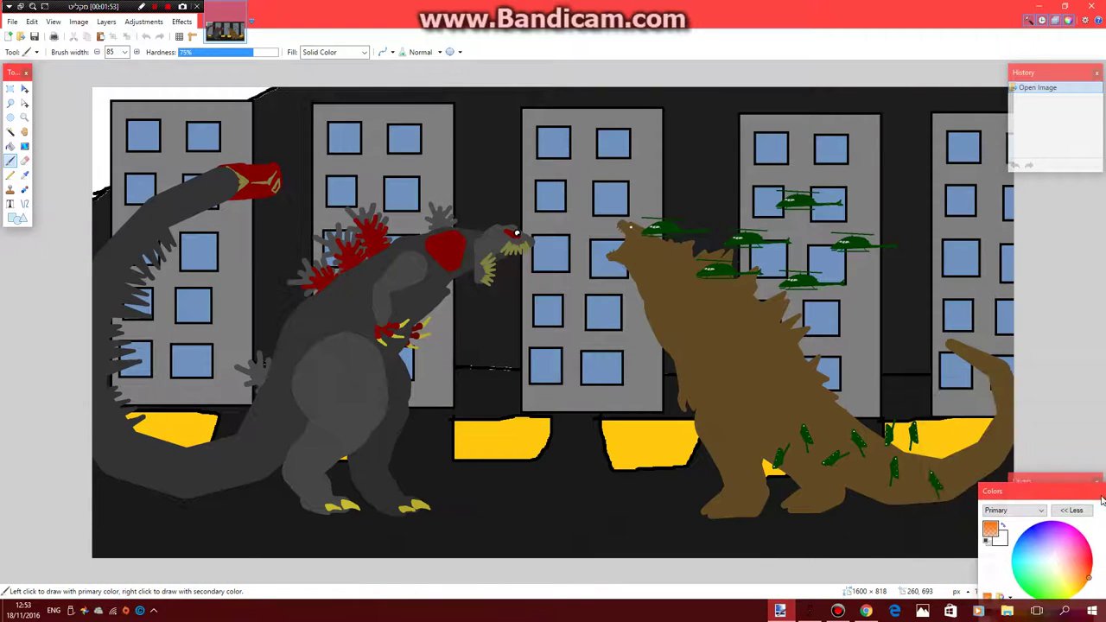
Brush translucent orange flames along the whole street and a fire breath from the gray Godzilla's mouth down to the ground
{"action": "left_click", "coordinate": [146, 531]}
{"action": "left_click_drag", "start_coordinate": [69, 530], "coordinate": [341, 477]}
{"action": "mouse_move", "coordinate": [129, 528]}
{"action": "left_mouse_down"}
{"action": "mouse_move", "coordinate": [257, 512]}
{"action": "mouse_move", "coordinate": [91, 435]}
{"action": "left_mouse_up"}
{"action": "mouse_move", "coordinate": [157, 484]}
{"action": "left_mouse_down"}
{"action": "mouse_move", "coordinate": [227, 474]}
{"action": "mouse_move", "coordinate": [295, 534]}
{"action": "left_mouse_up"}
{"action": "mouse_move", "coordinate": [227, 467]}
{"action": "left_mouse_down"}
{"action": "mouse_move", "coordinate": [296, 534]}
{"action": "mouse_move", "coordinate": [129, 492]}
{"action": "mouse_move", "coordinate": [253, 483]}
{"action": "mouse_move", "coordinate": [416, 493]}
{"action": "mouse_move", "coordinate": [408, 522]}
{"action": "mouse_move", "coordinate": [233, 536]}
{"action": "mouse_move", "coordinate": [470, 527]}
{"action": "mouse_move", "coordinate": [486, 542]}
{"action": "mouse_move", "coordinate": [359, 497]}
{"action": "mouse_move", "coordinate": [545, 488]}
{"action": "mouse_move", "coordinate": [601, 526]}
{"action": "mouse_move", "coordinate": [532, 518]}
{"action": "mouse_move", "coordinate": [799, 534]}
{"action": "mouse_move", "coordinate": [719, 490]}
{"action": "mouse_move", "coordinate": [587, 502]}
{"action": "mouse_move", "coordinate": [853, 506]}
{"action": "mouse_move", "coordinate": [897, 483]}
{"action": "mouse_move", "coordinate": [774, 466]}
{"action": "mouse_move", "coordinate": [847, 427]}
{"action": "mouse_move", "coordinate": [769, 437]}
{"action": "mouse_move", "coordinate": [783, 479]}
{"action": "mouse_move", "coordinate": [826, 424]}
{"action": "mouse_move", "coordinate": [753, 447]}
{"action": "mouse_move", "coordinate": [661, 528]}
{"action": "mouse_move", "coordinate": [979, 492]}
{"action": "mouse_move", "coordinate": [989, 506]}
{"action": "mouse_move", "coordinate": [897, 488]}
{"action": "mouse_move", "coordinate": [968, 545]}
{"action": "left_mouse_up"}
{"action": "mouse_move", "coordinate": [514, 251]}
{"action": "left_mouse_down"}
{"action": "mouse_move", "coordinate": [492, 294]}
{"action": "mouse_move", "coordinate": [510, 259]}
{"action": "mouse_move", "coordinate": [542, 321]}
{"action": "mouse_move", "coordinate": [518, 260]}
{"action": "mouse_move", "coordinate": [605, 380]}
{"action": "mouse_move", "coordinate": [604, 510]}
{"action": "mouse_move", "coordinate": [488, 395]}
{"action": "left_mouse_up"}
{"action": "mouse_move", "coordinate": [479, 281]}
{"action": "left_mouse_down"}
{"action": "mouse_move", "coordinate": [612, 583]}
{"action": "mouse_move", "coordinate": [635, 523]}
{"action": "mouse_move", "coordinate": [605, 466]}
{"action": "mouse_move", "coordinate": [646, 293]}
{"action": "mouse_move", "coordinate": [618, 434]}
{"action": "mouse_move", "coordinate": [445, 576]}
{"action": "mouse_move", "coordinate": [607, 547]}
{"action": "mouse_move", "coordinate": [134, 553]}
{"action": "left_mouse_up"}
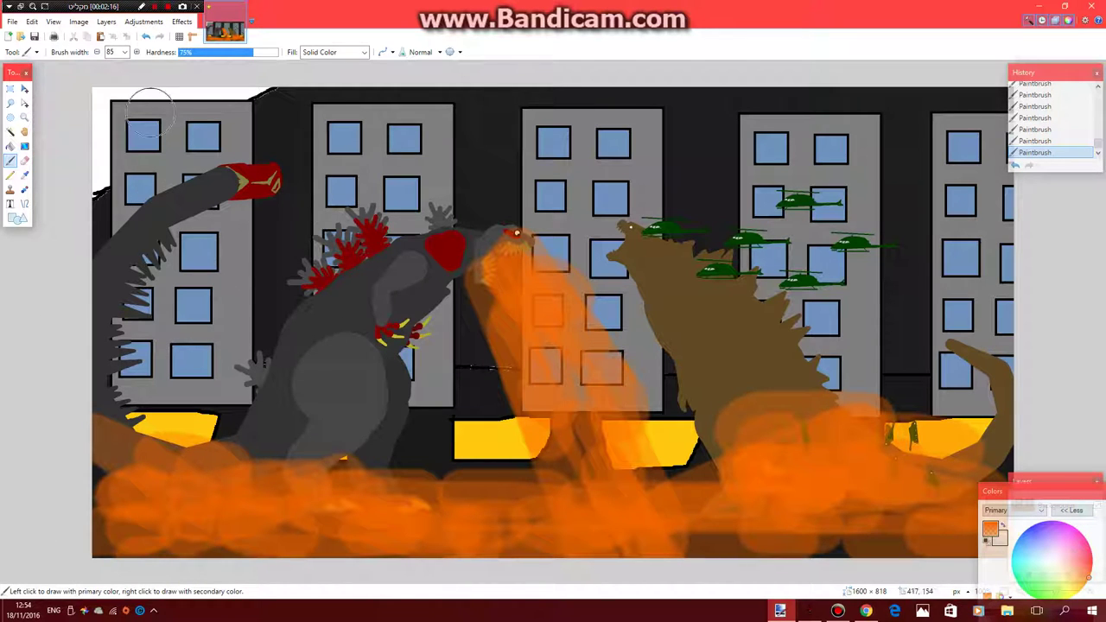
Set the primary color to cyan 00FFFF at opacity 58 and the brush width to 50
{"action": "left_click_drag", "start_coordinate": [1048, 493], "coordinate": [70, 422]}
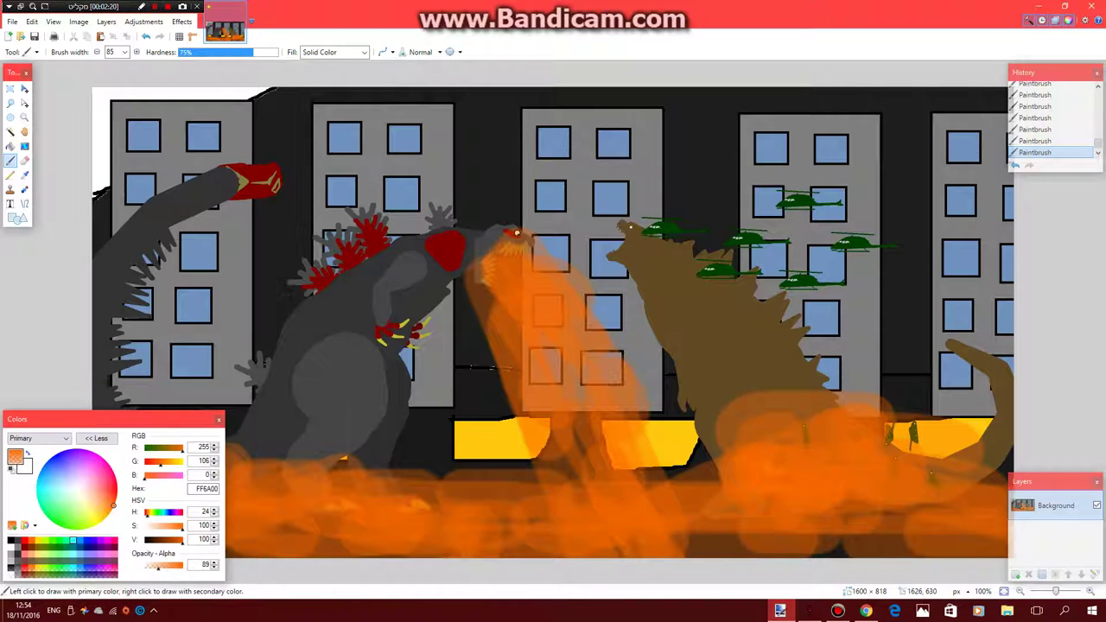
{"action": "left_click", "coordinate": [73, 541]}
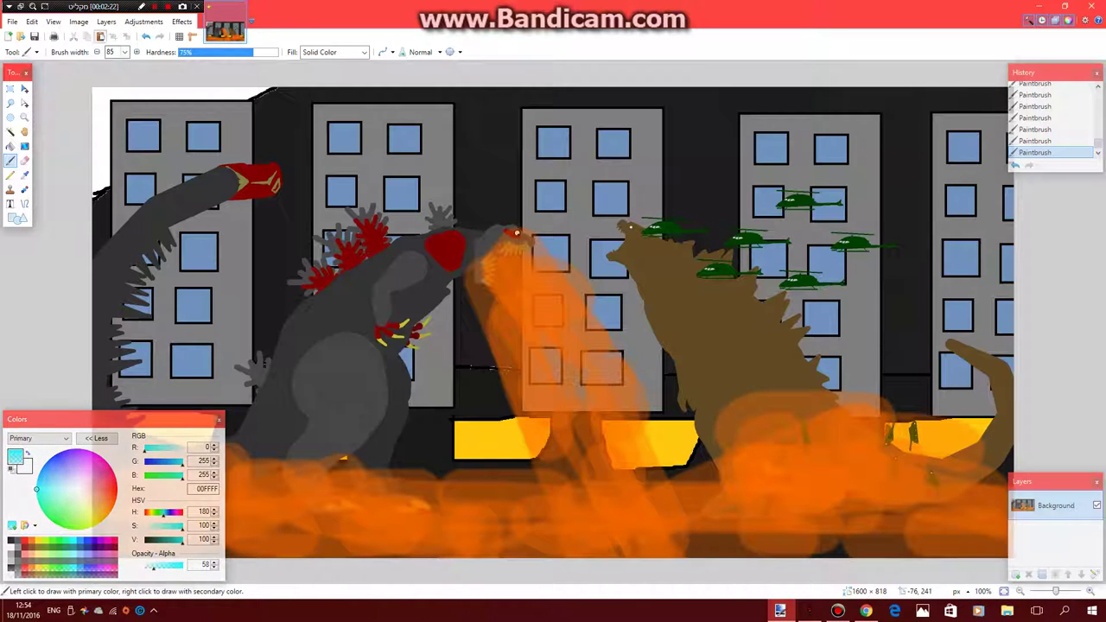
{"action": "left_click", "coordinate": [124, 51]}
{"action": "left_click", "coordinate": [117, 82]}
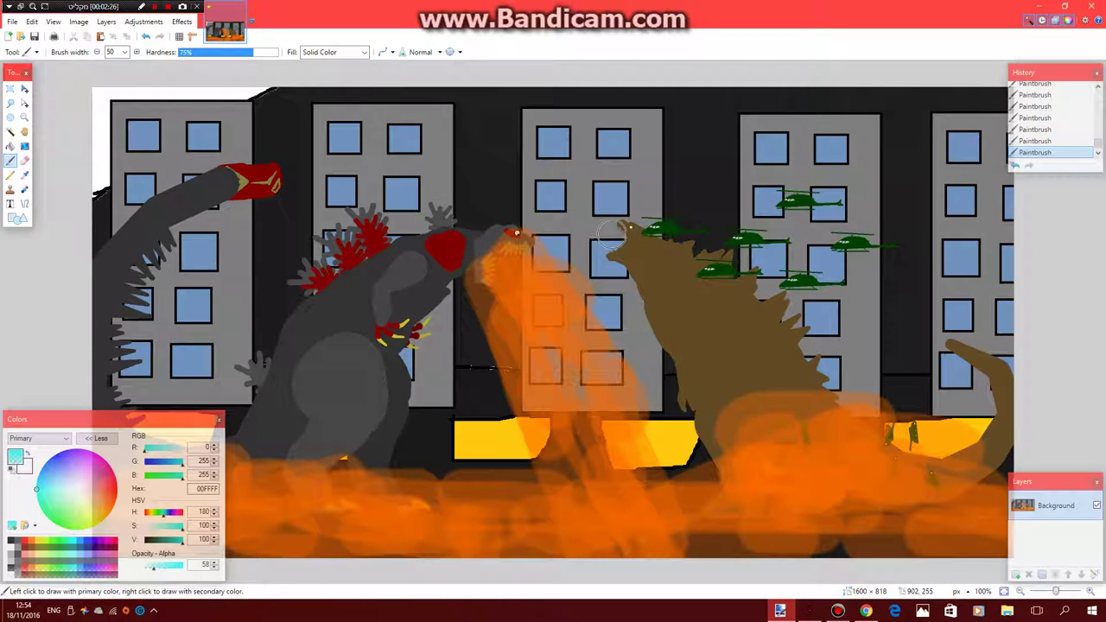
Brush a translucent cyan beam from the brown Godzilla's mouth diagonally up to the image's upper edge, layering strokes near the mouth
{"action": "left_click_drag", "start_coordinate": [610, 238], "coordinate": [562, 206]}
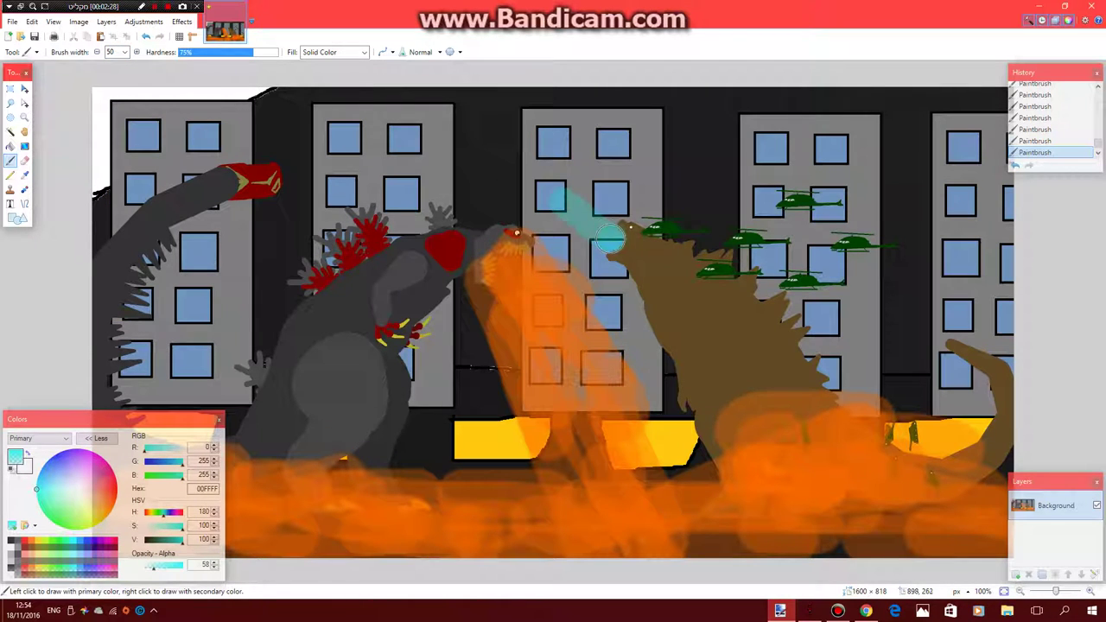
{"action": "left_click_drag", "start_coordinate": [610, 237], "coordinate": [553, 192]}
{"action": "mouse_move", "coordinate": [605, 239]}
{"action": "left_mouse_down"}
{"action": "mouse_move", "coordinate": [522, 182]}
{"action": "mouse_move", "coordinate": [505, 140]}
{"action": "mouse_move", "coordinate": [520, 179]}
{"action": "mouse_move", "coordinate": [447, 85]}
{"action": "left_mouse_up"}
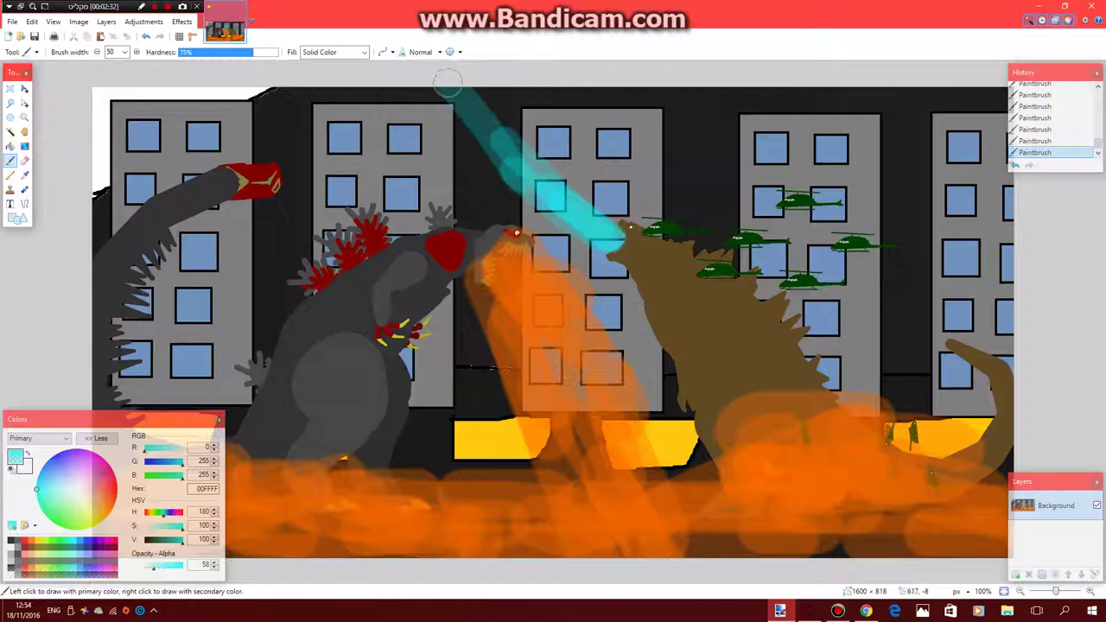
Build up the cyan beam with more strokes near the image's upper edge, then brush paler cyan 8EFFFF along it
{"action": "mouse_move", "coordinate": [481, 119]}
{"action": "left_mouse_down"}
{"action": "mouse_move", "coordinate": [466, 104]}
{"action": "mouse_move", "coordinate": [529, 197]}
{"action": "left_mouse_up"}
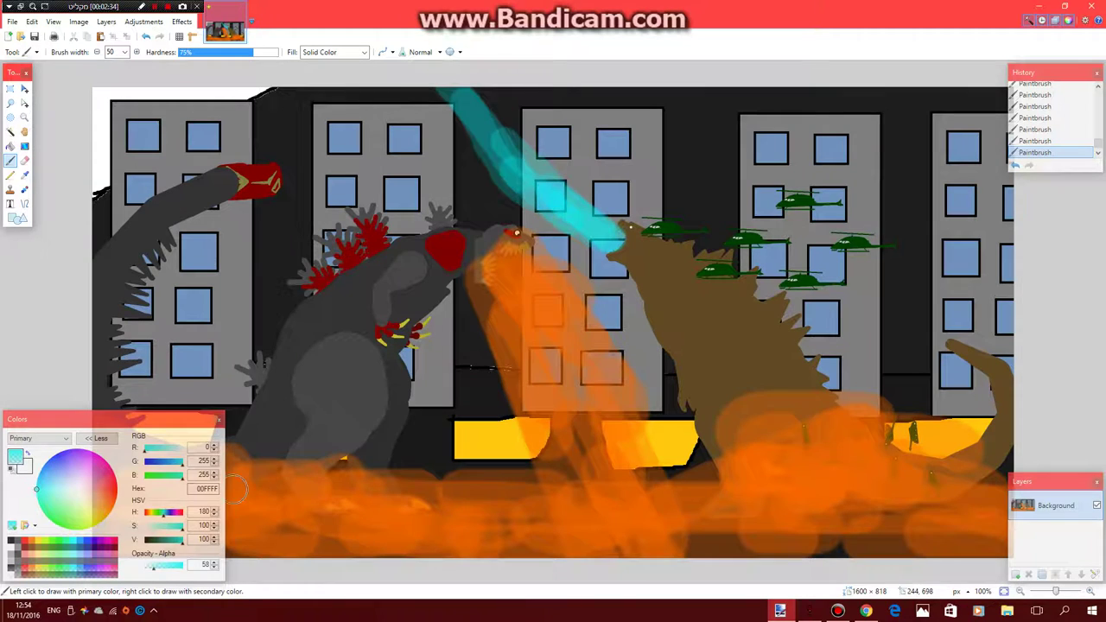
{"action": "left_click", "coordinate": [53, 490]}
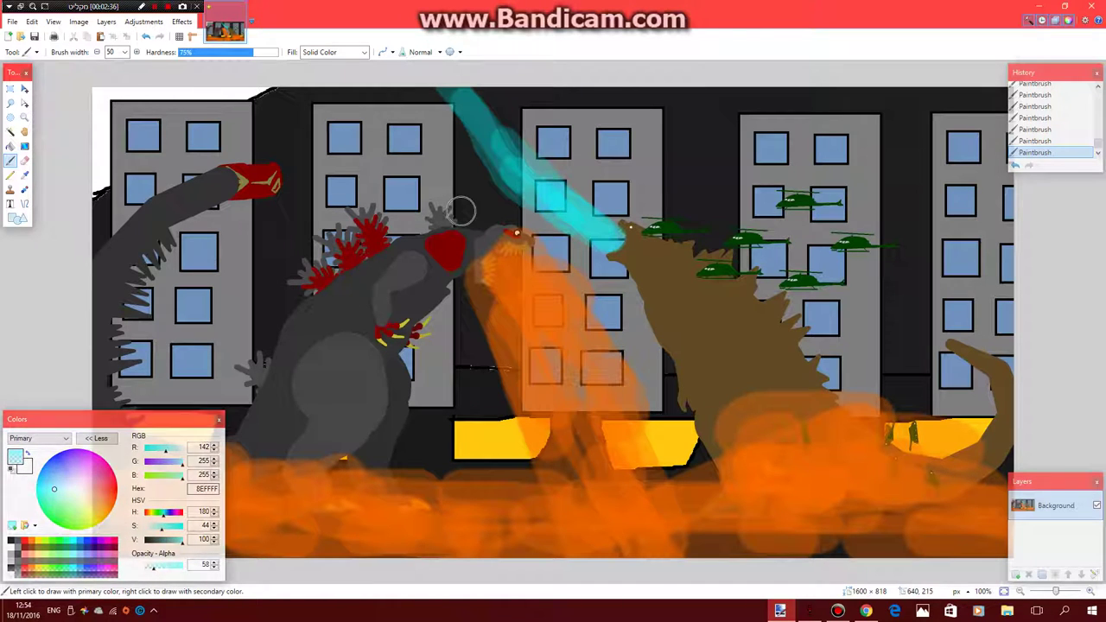
{"action": "mouse_move", "coordinate": [463, 102]}
{"action": "left_mouse_down"}
{"action": "mouse_move", "coordinate": [521, 194]}
{"action": "mouse_move", "coordinate": [532, 186]}
{"action": "mouse_move", "coordinate": [605, 257]}
{"action": "mouse_move", "coordinate": [572, 186]}
{"action": "mouse_move", "coordinate": [472, 90]}
{"action": "left_mouse_up"}
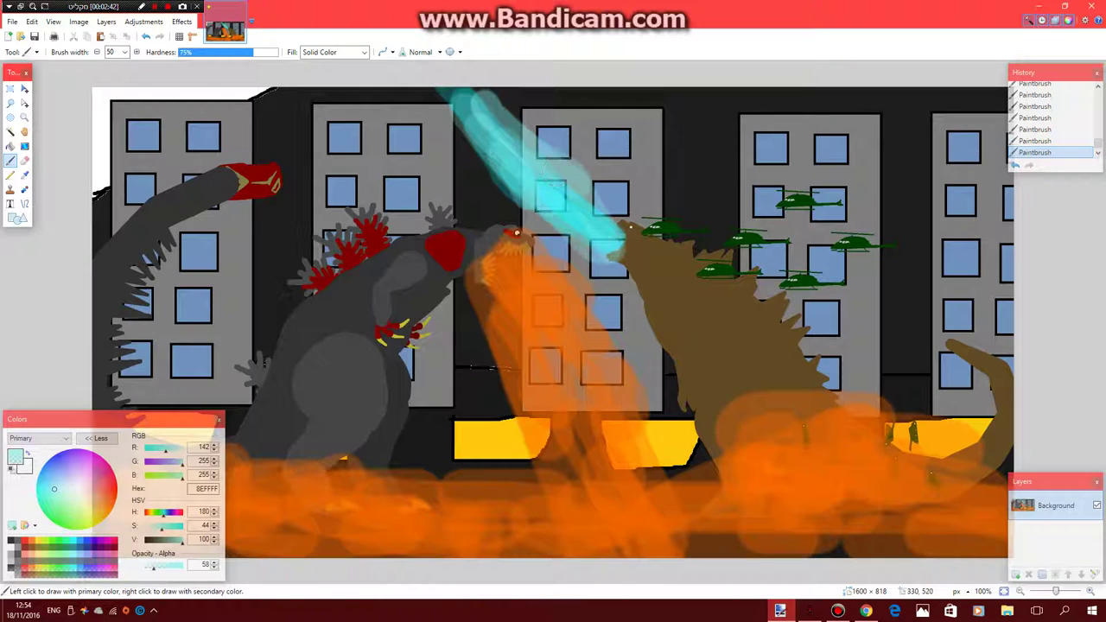
Undo a trial opaque white stroke on the cyan beam and highlight the beam with white FFFFFF at opacity 62
{"action": "left_click", "coordinate": [11, 541]}
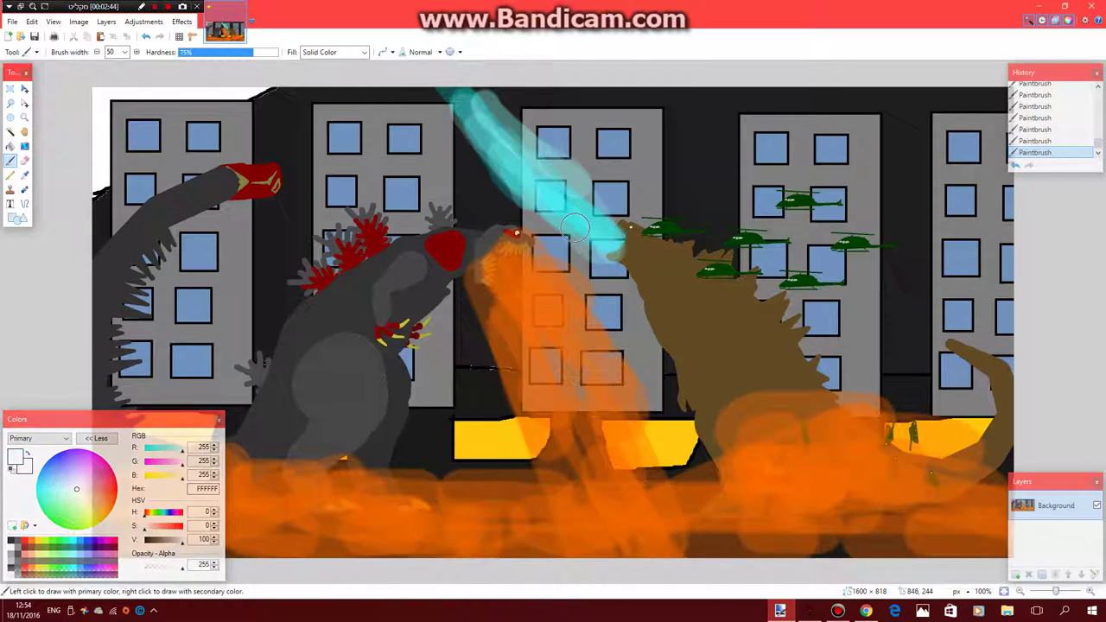
{"action": "left_click_drag", "start_coordinate": [612, 247], "coordinate": [526, 179]}
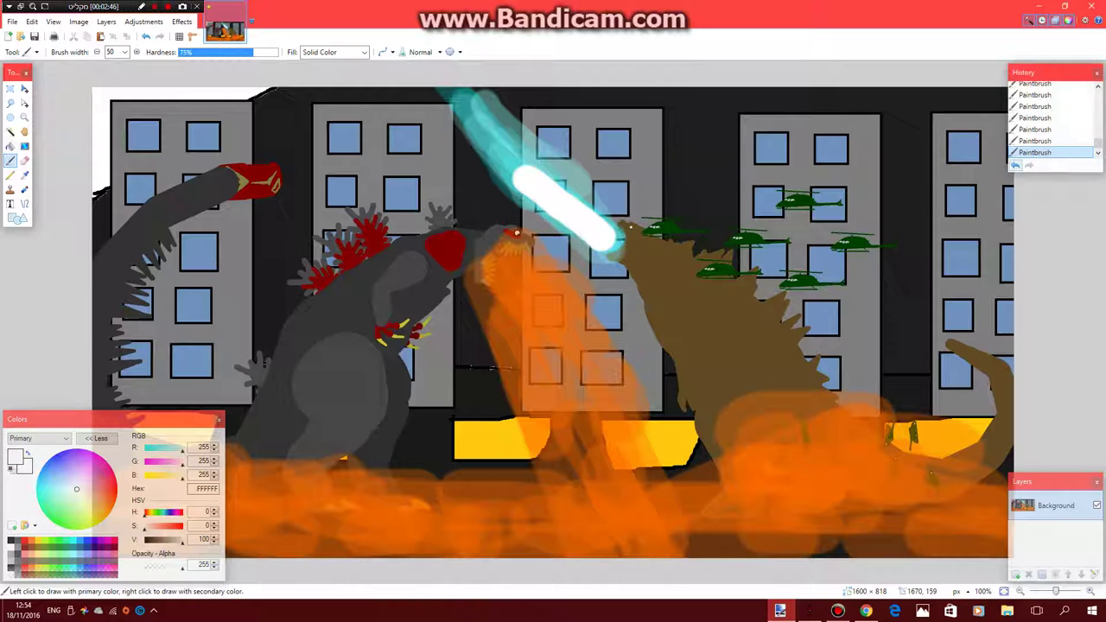
{"action": "left_click", "coordinate": [1015, 165]}
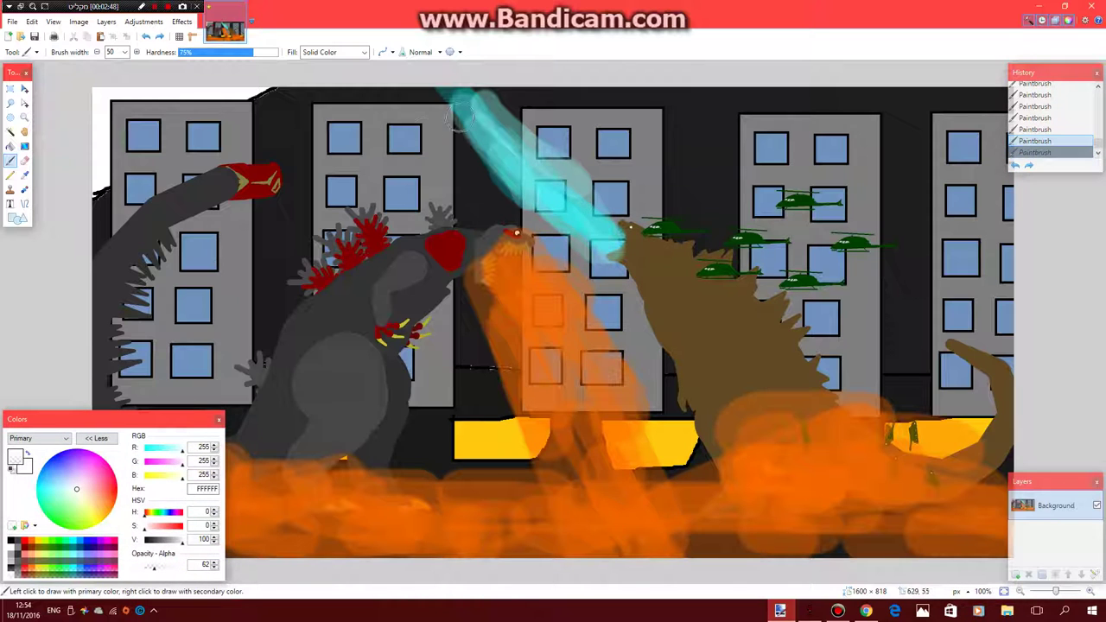
{"action": "mouse_move", "coordinate": [475, 104]}
{"action": "left_mouse_down"}
{"action": "mouse_move", "coordinate": [494, 137]}
{"action": "mouse_move", "coordinate": [488, 112]}
{"action": "mouse_move", "coordinate": [600, 247]}
{"action": "mouse_move", "coordinate": [603, 235]}
{"action": "mouse_move", "coordinate": [530, 187]}
{"action": "mouse_move", "coordinate": [510, 153]}
{"action": "left_mouse_up"}
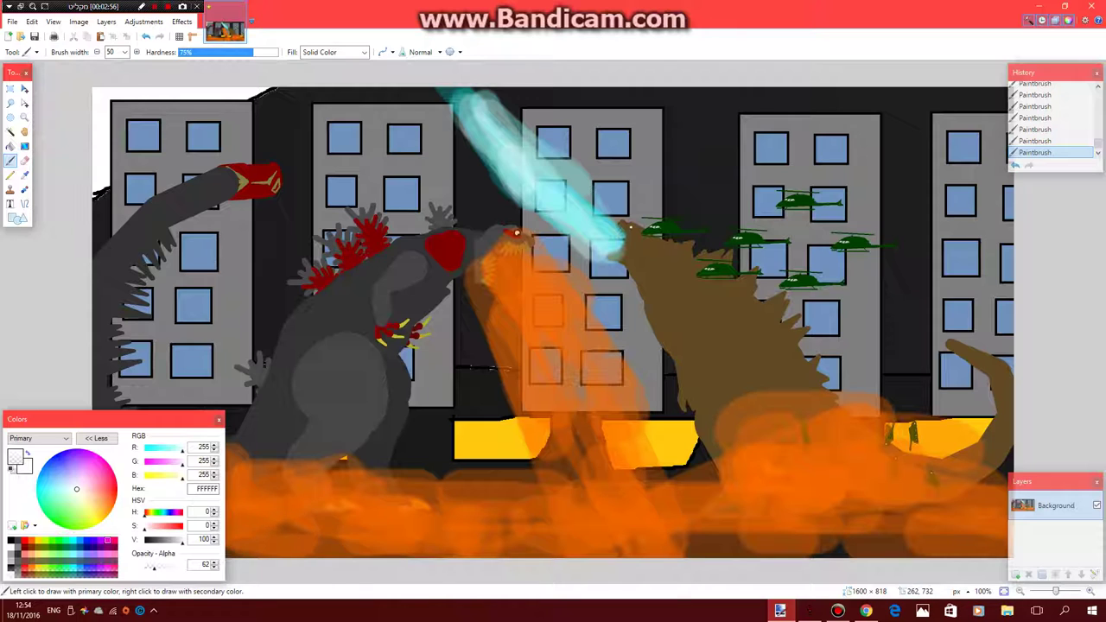
Brush magenta FF00DC glows at opacity 58 over the red patches on the gray Godzilla's neck, back spikes and tail tip
{"action": "left_click", "coordinate": [107, 541]}
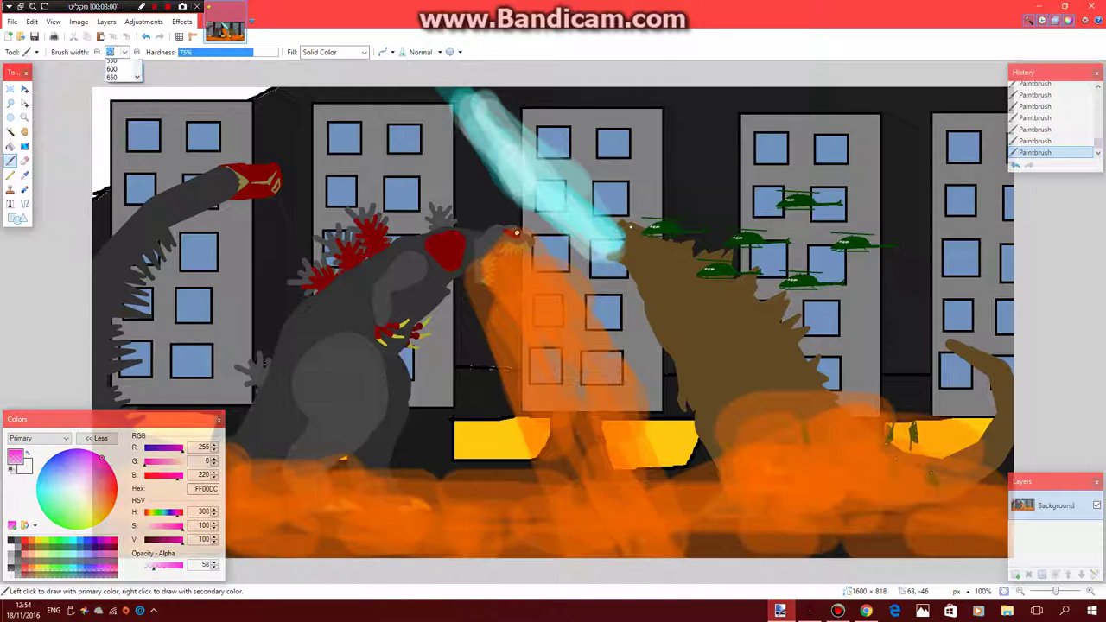
{"action": "left_click", "coordinate": [125, 52]}
{"action": "mouse_move", "coordinate": [444, 248]}
{"action": "left_mouse_down"}
{"action": "mouse_move", "coordinate": [373, 236]}
{"action": "mouse_move", "coordinate": [371, 248]}
{"action": "left_mouse_up"}
{"action": "mouse_move", "coordinate": [306, 257]}
{"action": "left_mouse_down"}
{"action": "mouse_move", "coordinate": [349, 255]}
{"action": "mouse_move", "coordinate": [309, 278]}
{"action": "mouse_move", "coordinate": [328, 278]}
{"action": "left_mouse_up"}
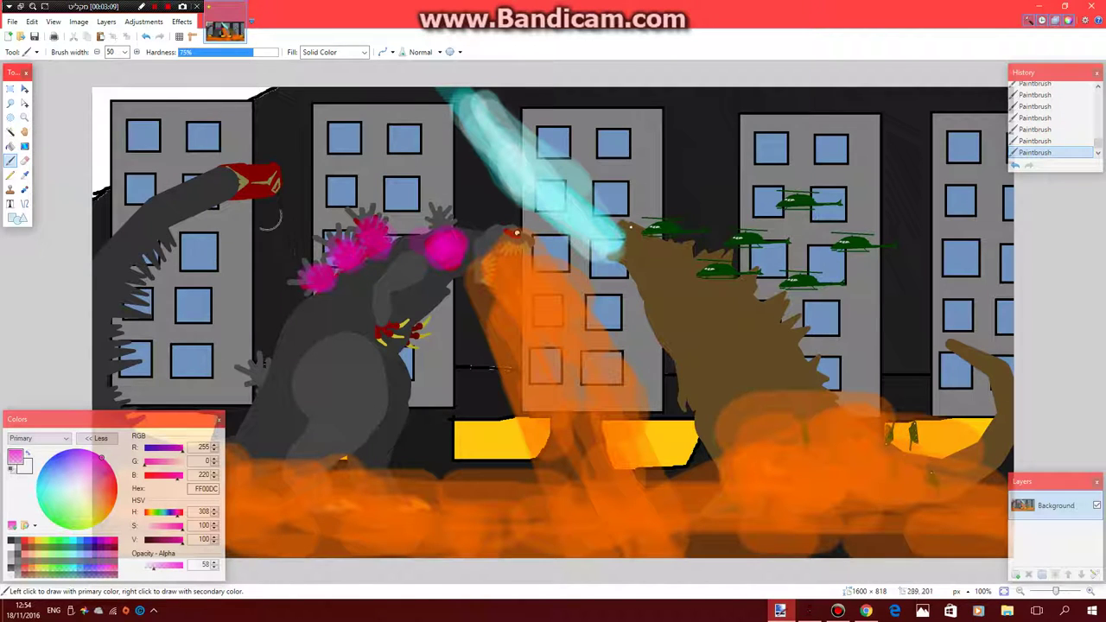
{"action": "mouse_move", "coordinate": [250, 177]}
{"action": "left_mouse_down"}
{"action": "mouse_move", "coordinate": [242, 173]}
{"action": "mouse_move", "coordinate": [272, 184]}
{"action": "left_mouse_up"}
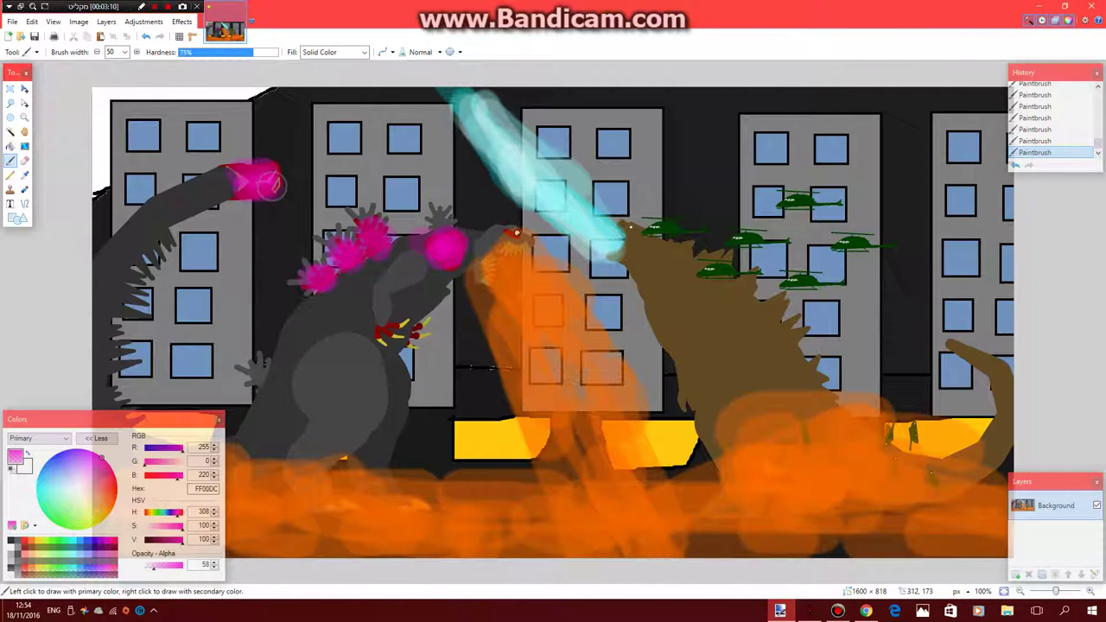
Brush a horizontal orange FF6A00 beam at opacity 55 from the gray Godzilla's tail tip across the buildings to the image's far edge
{"action": "left_click", "coordinate": [31, 541]}
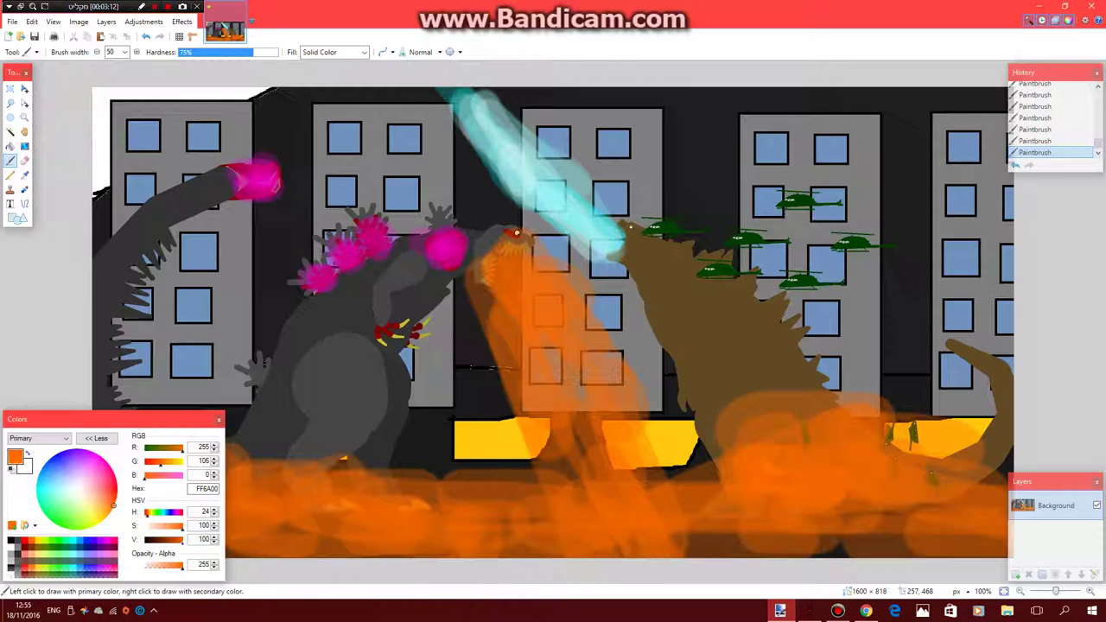
{"action": "left_click_drag", "start_coordinate": [156, 566], "coordinate": [153, 566]}
{"action": "left_click_drag", "start_coordinate": [304, 182], "coordinate": [710, 183]}
{"action": "left_click_drag", "start_coordinate": [578, 180], "coordinate": [917, 182]}
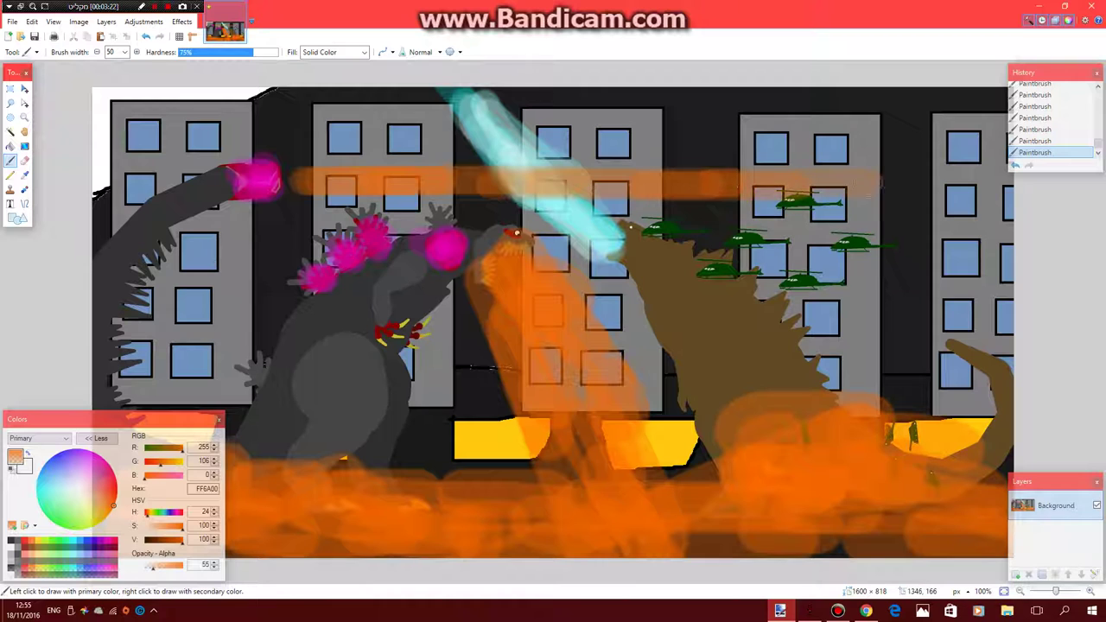
{"action": "left_click_drag", "start_coordinate": [774, 184], "coordinate": [927, 179]}
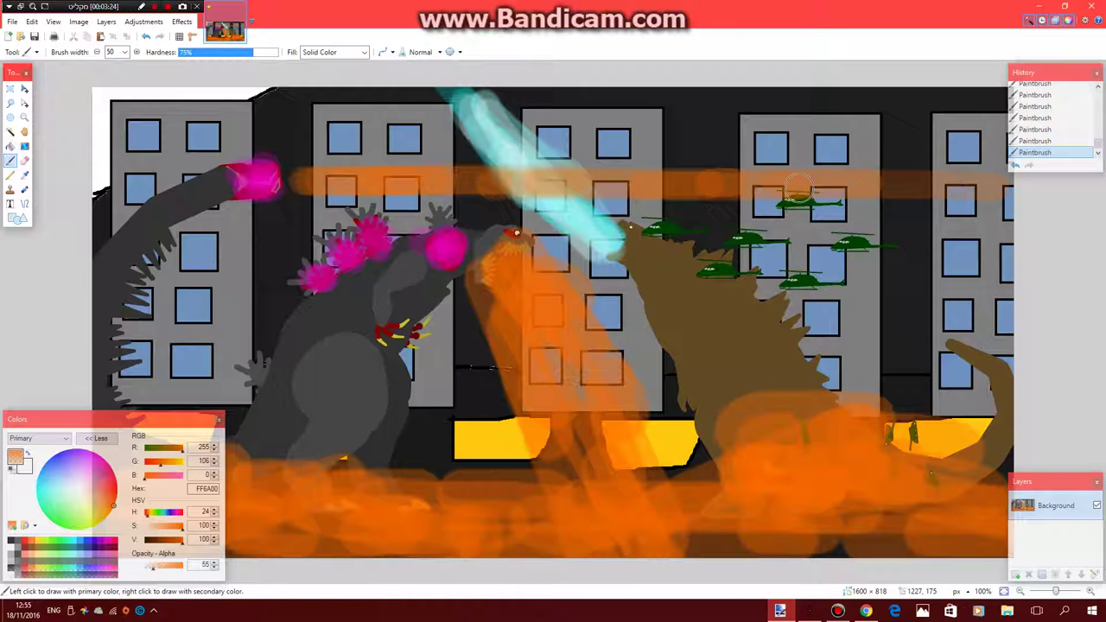
{"action": "left_click_drag", "start_coordinate": [796, 186], "coordinate": [968, 184]}
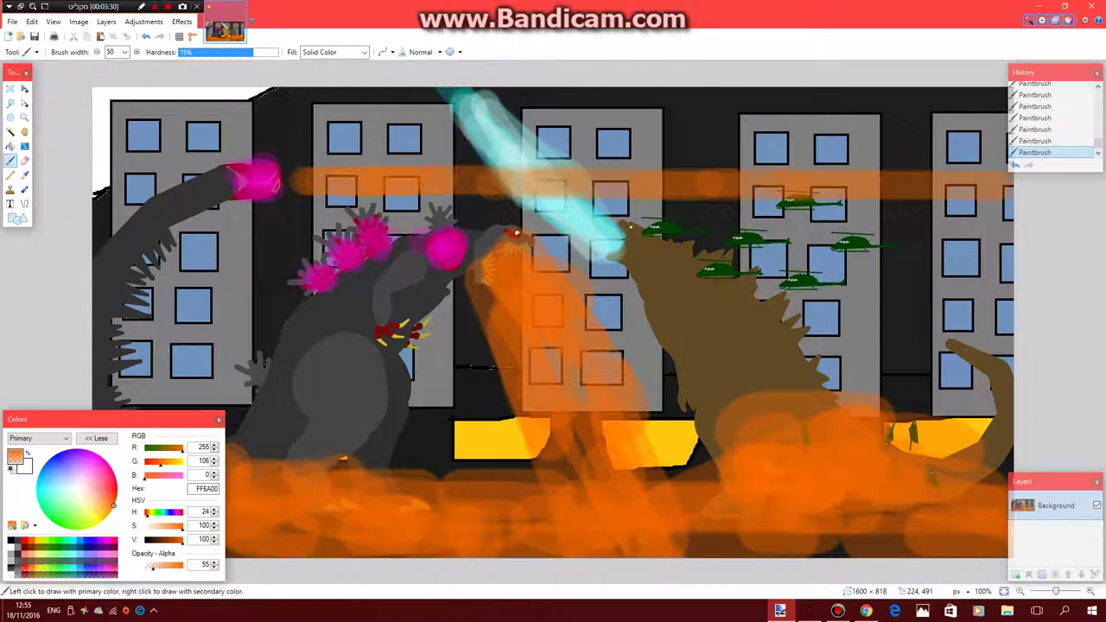
Brush magenta FF00DC beams at opacity 128 and width 70 from the gray Godzilla's back spikes out to the image edges
{"action": "left_click", "coordinate": [108, 541]}
{"action": "left_click", "coordinate": [124, 52]}
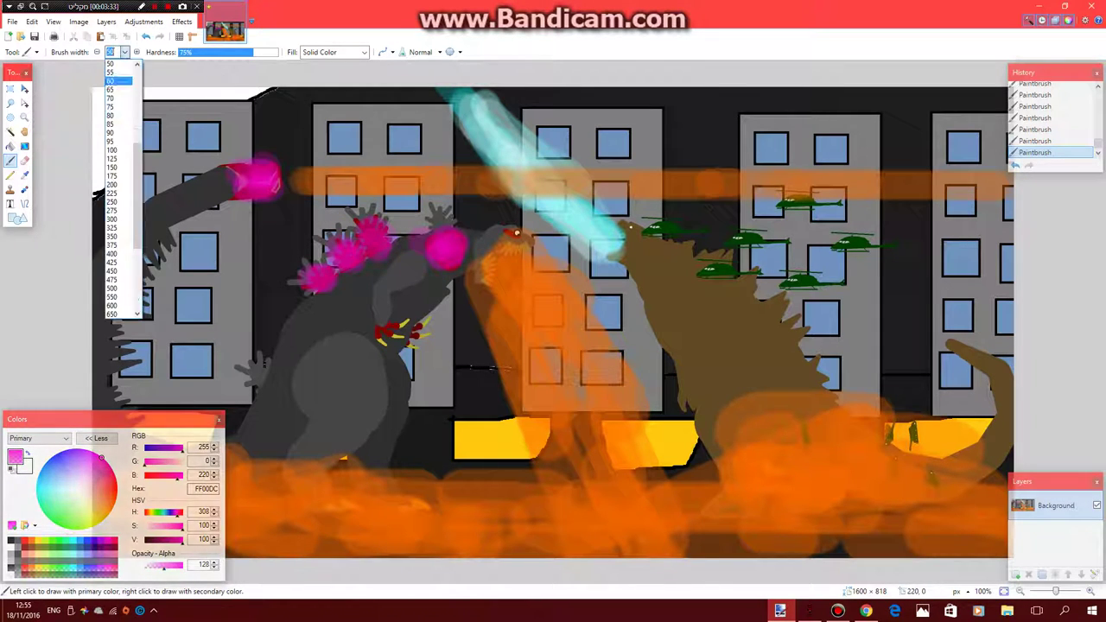
{"action": "left_click", "coordinate": [110, 98]}
{"action": "mouse_move", "coordinate": [437, 238]}
{"action": "left_mouse_down"}
{"action": "mouse_move", "coordinate": [362, 229]}
{"action": "mouse_move", "coordinate": [295, 80]}
{"action": "left_mouse_up"}
{"action": "left_click_drag", "start_coordinate": [361, 220], "coordinate": [290, 79]}
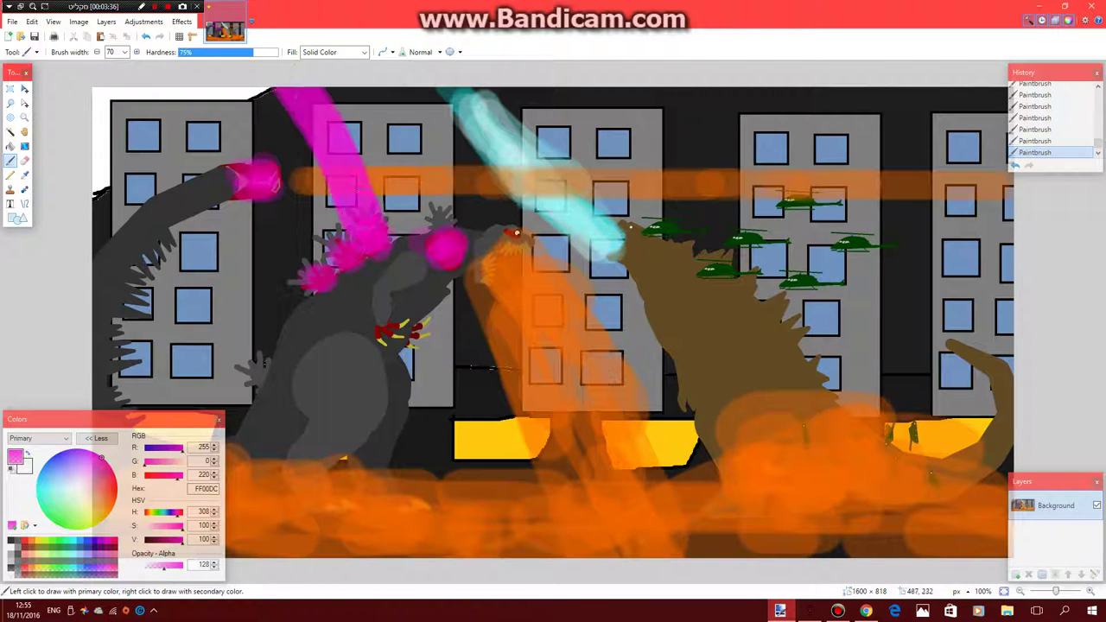
{"action": "mouse_move", "coordinate": [347, 252]}
{"action": "left_mouse_down"}
{"action": "mouse_move", "coordinate": [164, 77]}
{"action": "mouse_move", "coordinate": [336, 244]}
{"action": "mouse_move", "coordinate": [316, 275]}
{"action": "mouse_move", "coordinate": [102, 165]}
{"action": "mouse_move", "coordinate": [206, 200]}
{"action": "mouse_move", "coordinate": [240, 248]}
{"action": "mouse_move", "coordinate": [294, 270]}
{"action": "left_mouse_up"}
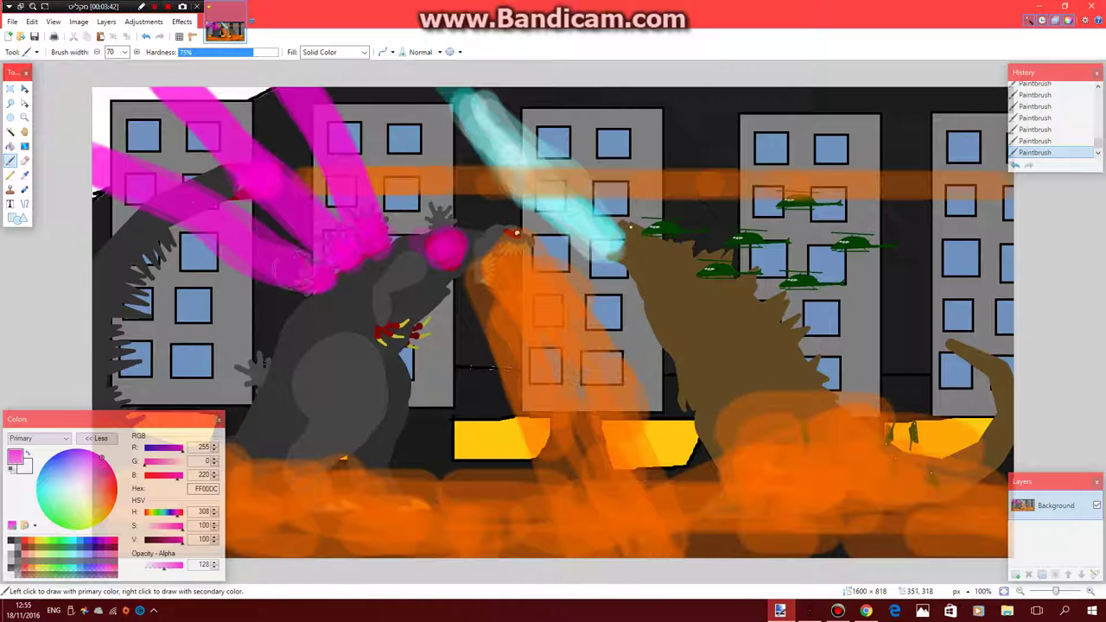
Add magenta beams from the gray Godzilla's lower back spike and fill the gaps between the beams from its upper spikes
{"action": "left_click", "coordinate": [256, 374]}
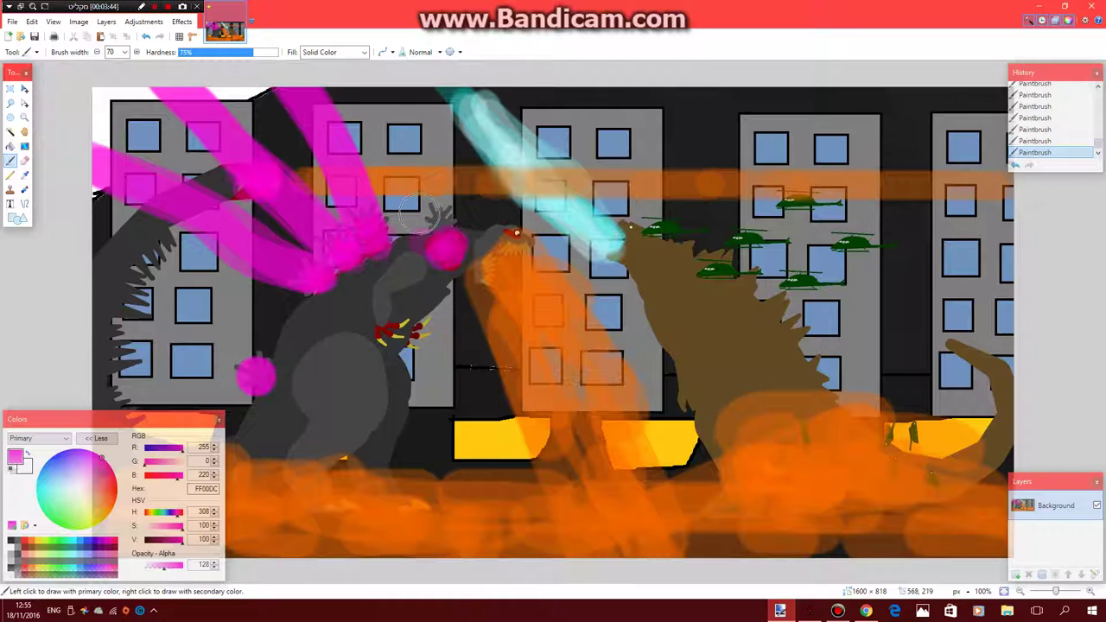
{"action": "mouse_move", "coordinate": [260, 372]}
{"action": "left_mouse_down"}
{"action": "mouse_move", "coordinate": [67, 215]}
{"action": "mouse_move", "coordinate": [243, 315]}
{"action": "left_mouse_up"}
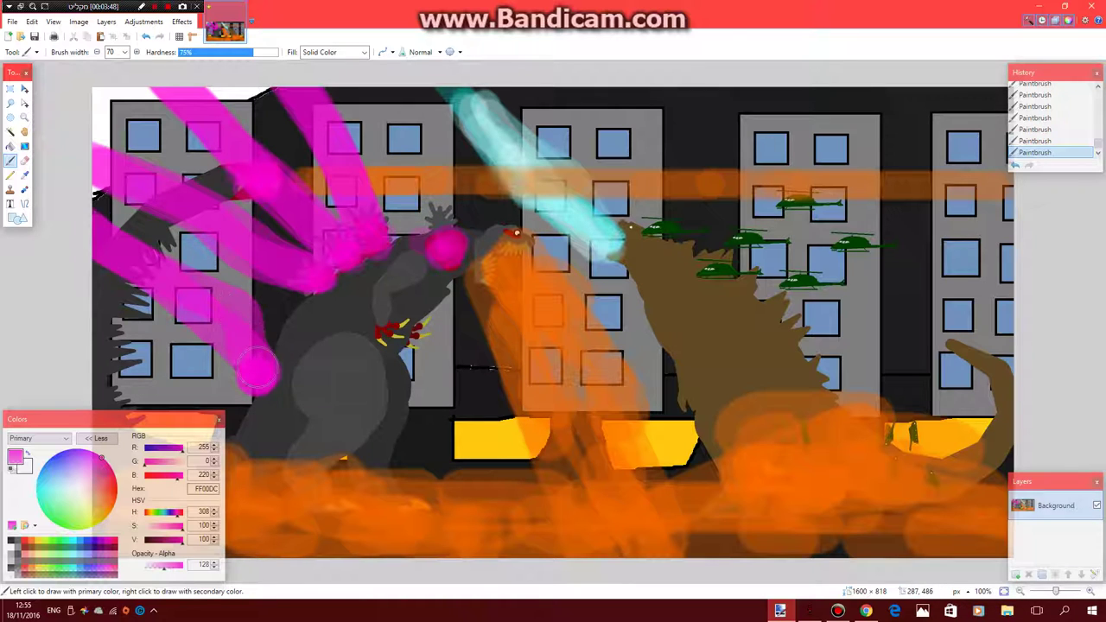
{"action": "mouse_move", "coordinate": [255, 371]}
{"action": "left_mouse_down"}
{"action": "mouse_move", "coordinate": [37, 339]}
{"action": "mouse_move", "coordinate": [117, 336]}
{"action": "mouse_move", "coordinate": [244, 366]}
{"action": "left_mouse_up"}
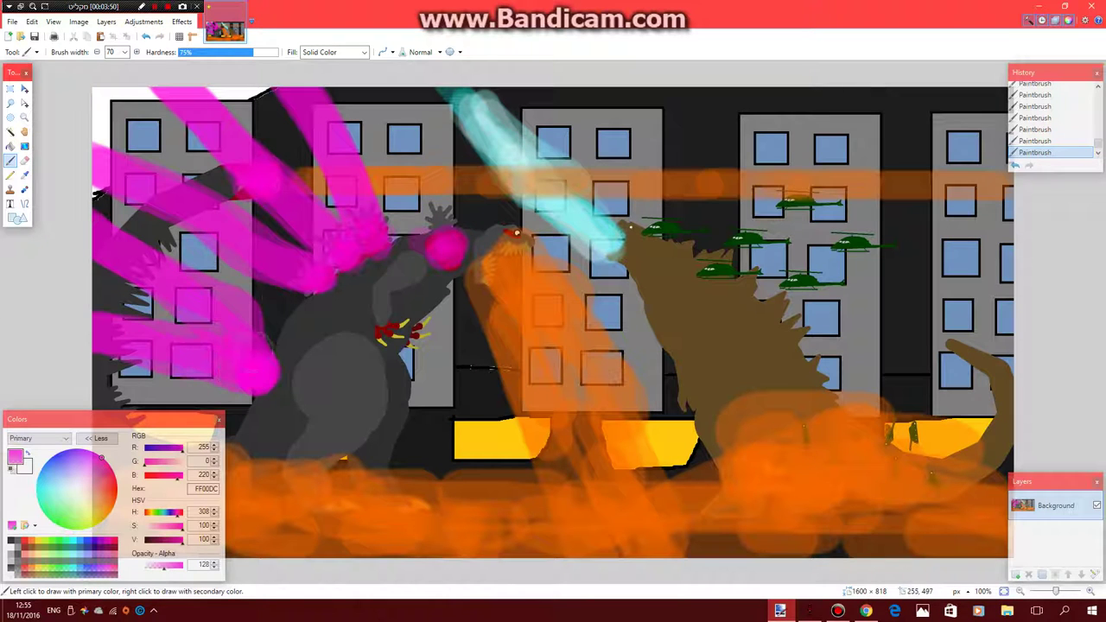
{"action": "left_click_drag", "start_coordinate": [298, 250], "coordinate": [86, 100]}
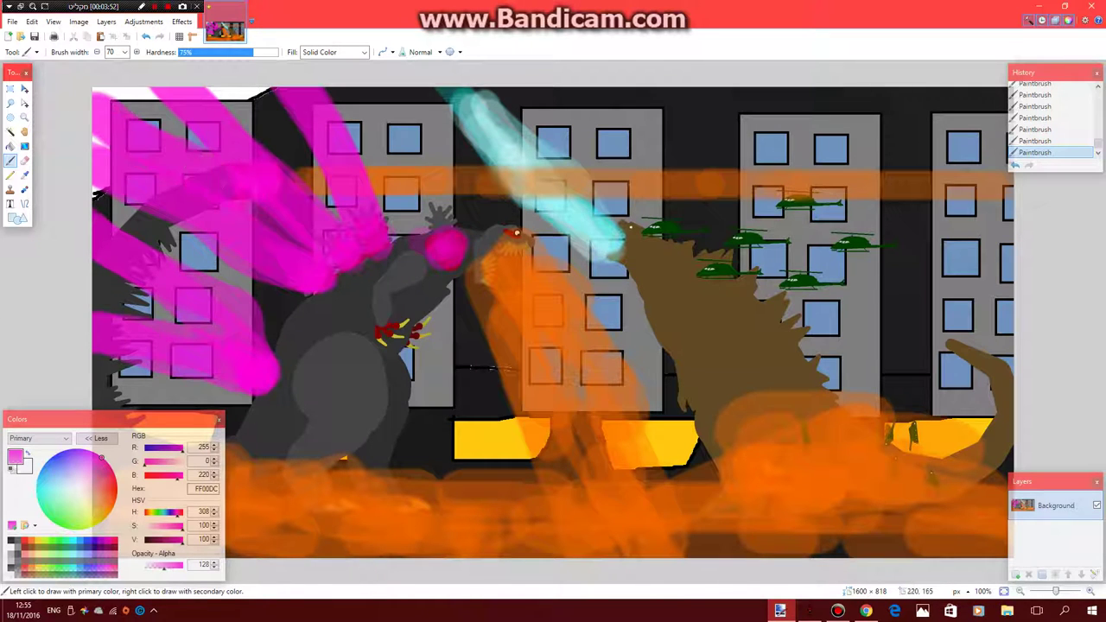
{"action": "mouse_move", "coordinate": [332, 233]}
{"action": "left_mouse_down"}
{"action": "mouse_move", "coordinate": [246, 68]}
{"action": "mouse_move", "coordinate": [324, 220]}
{"action": "mouse_move", "coordinate": [362, 228]}
{"action": "mouse_move", "coordinate": [376, 65]}
{"action": "mouse_move", "coordinate": [374, 97]}
{"action": "left_mouse_up"}
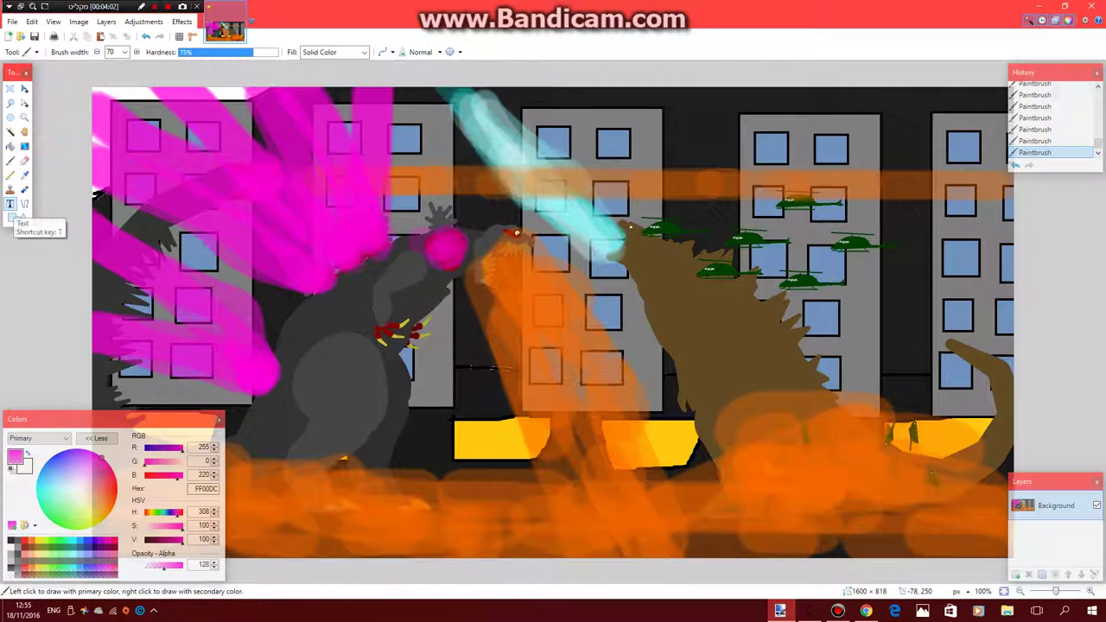
Add the title text SHIN GODZILLA in red FF0000, Calibri size 84, near the image's upper edge above the brown Godzilla
{"action": "left_click", "coordinate": [11, 204]}
{"action": "left_click", "coordinate": [29, 540]}
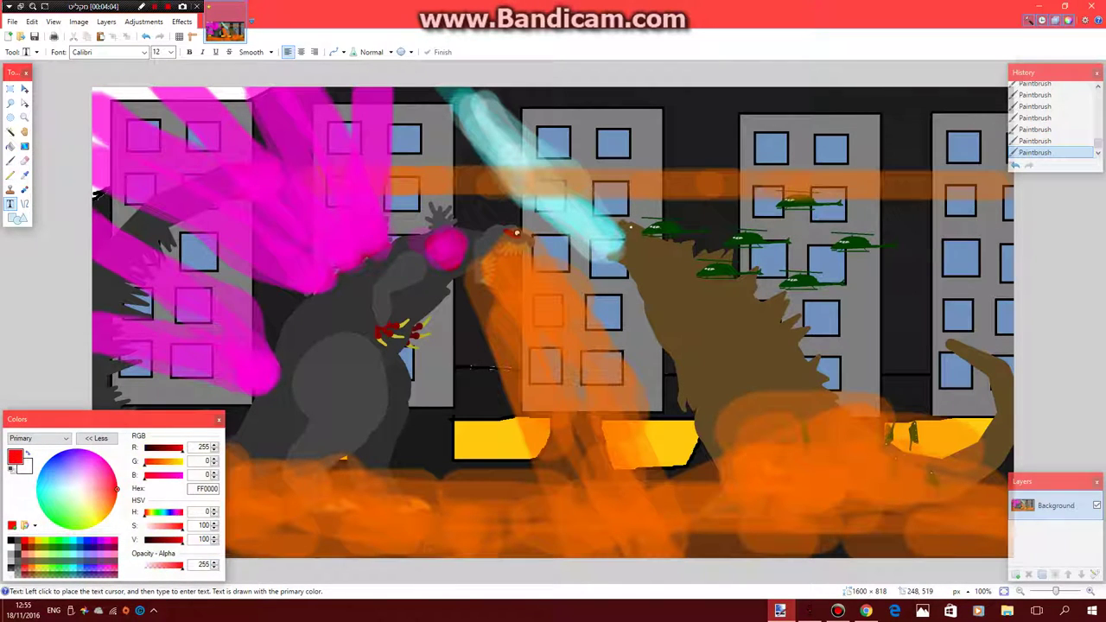
{"action": "left_click", "coordinate": [584, 113]}
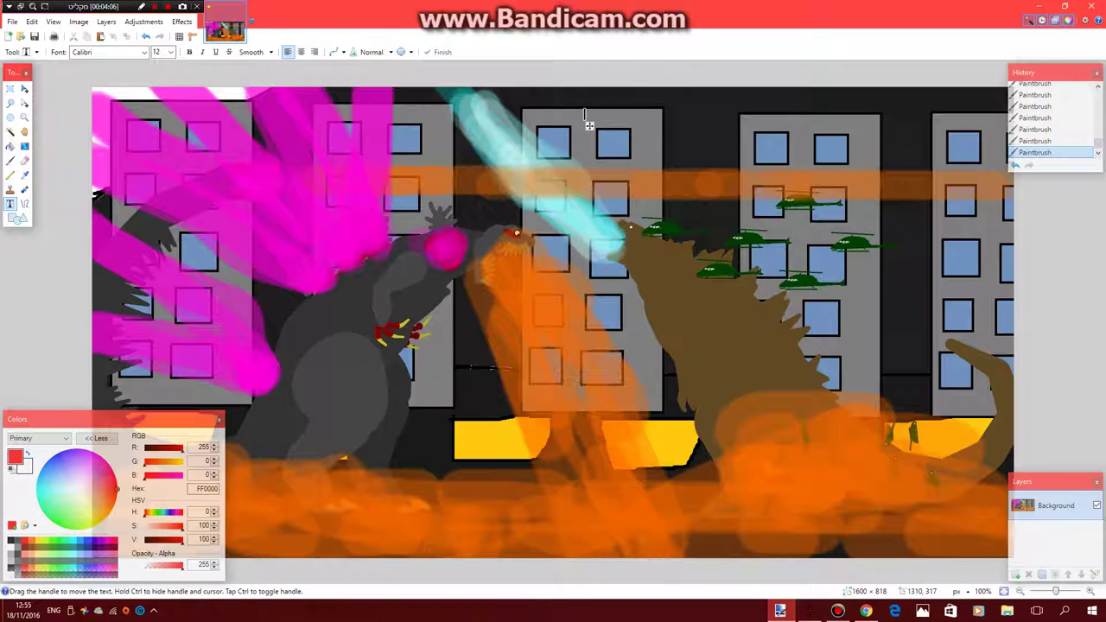
{"action": "left_click", "coordinate": [170, 52]}
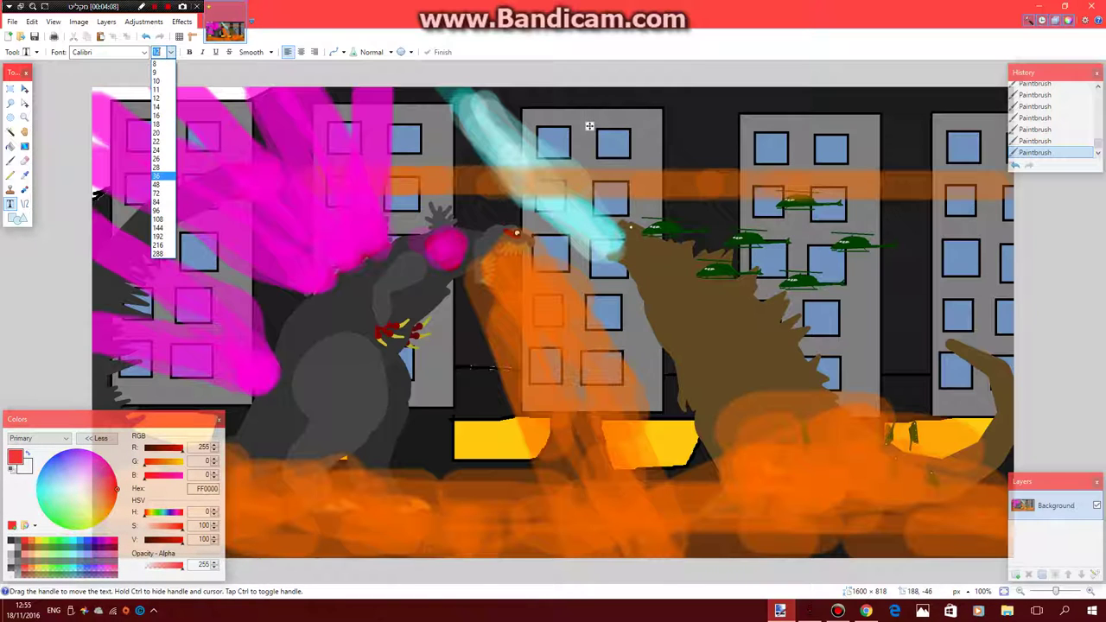
{"action": "left_click", "coordinate": [162, 198]}
{"action": "type", "text": "SHIN GODZILLA"}
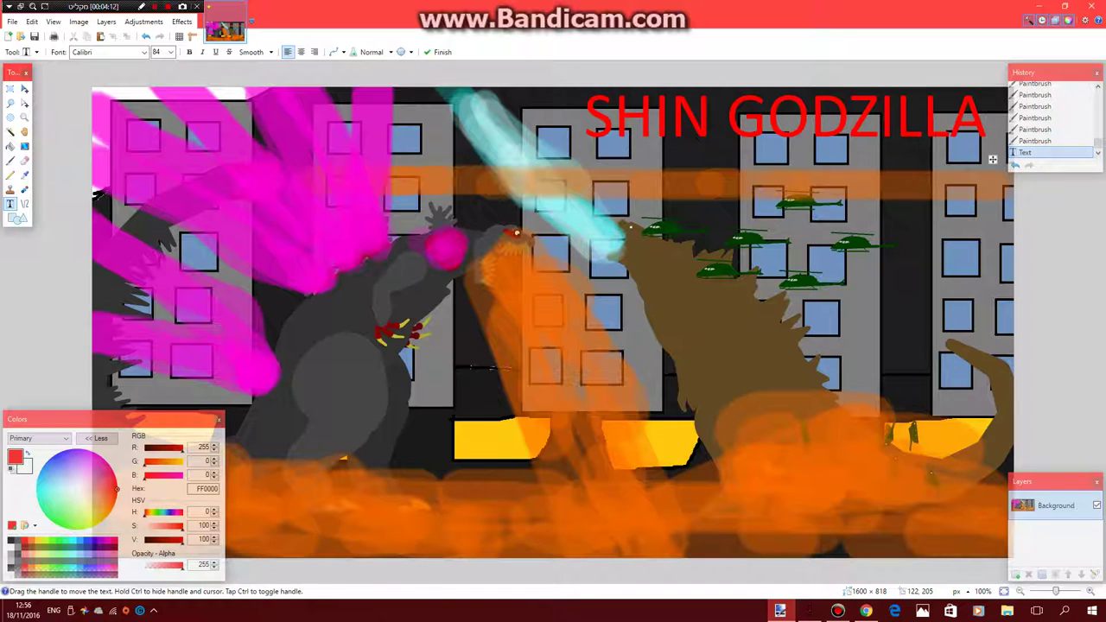
{"action": "left_click", "coordinate": [588, 237]}
{"action": "type", "text": "X"}
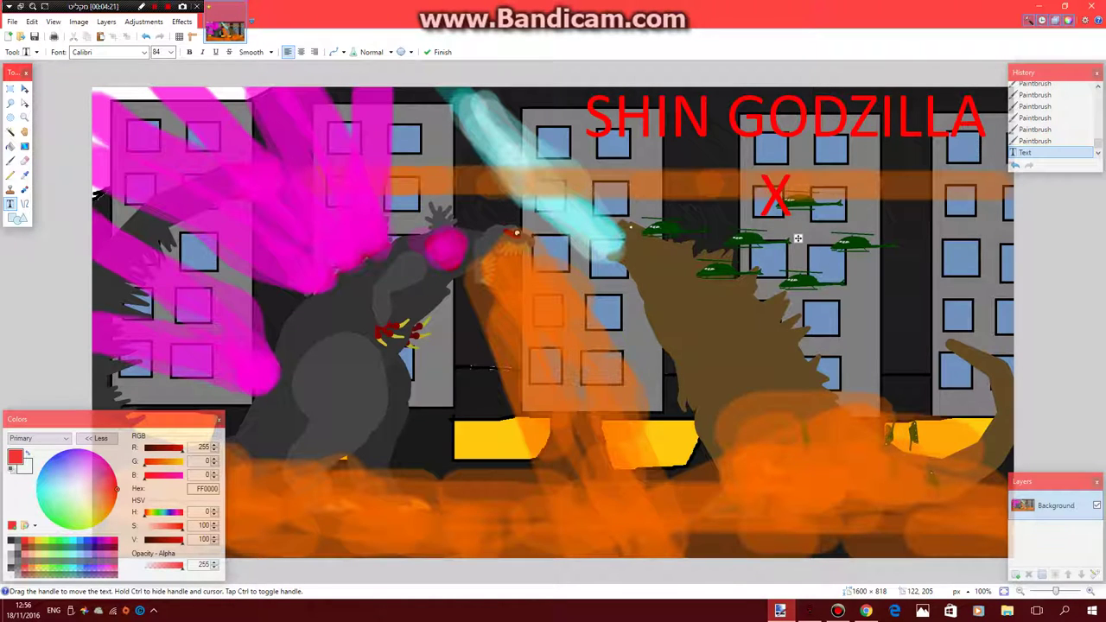
{"action": "left_click", "coordinate": [589, 316]}
{"action": "type", "text": "LEGEN"}
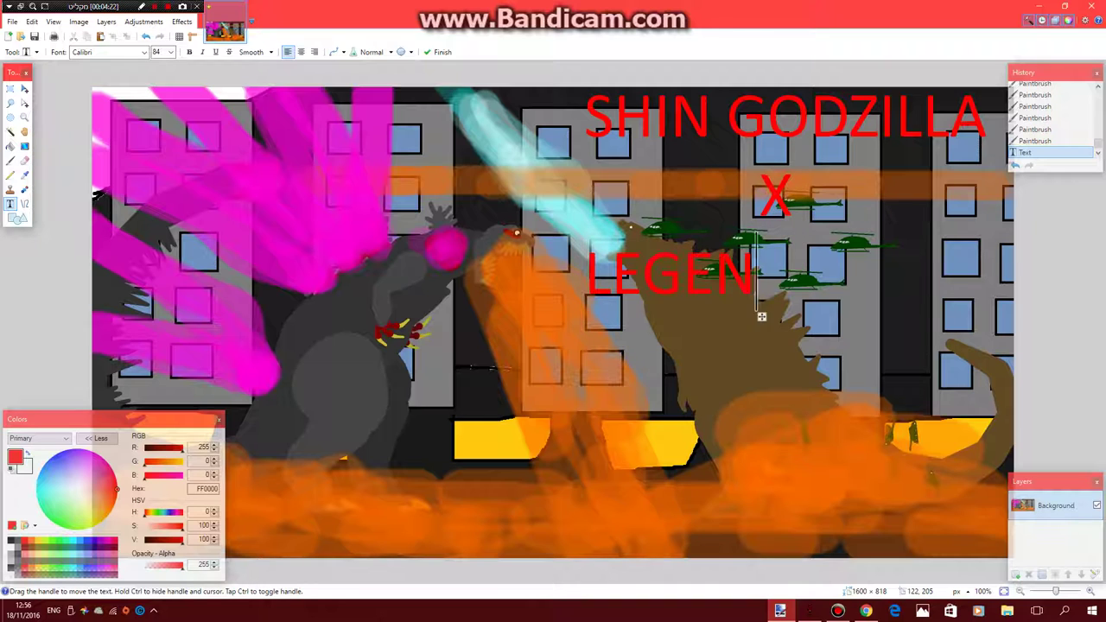
{"action": "type", "text": "DARY GOD"}
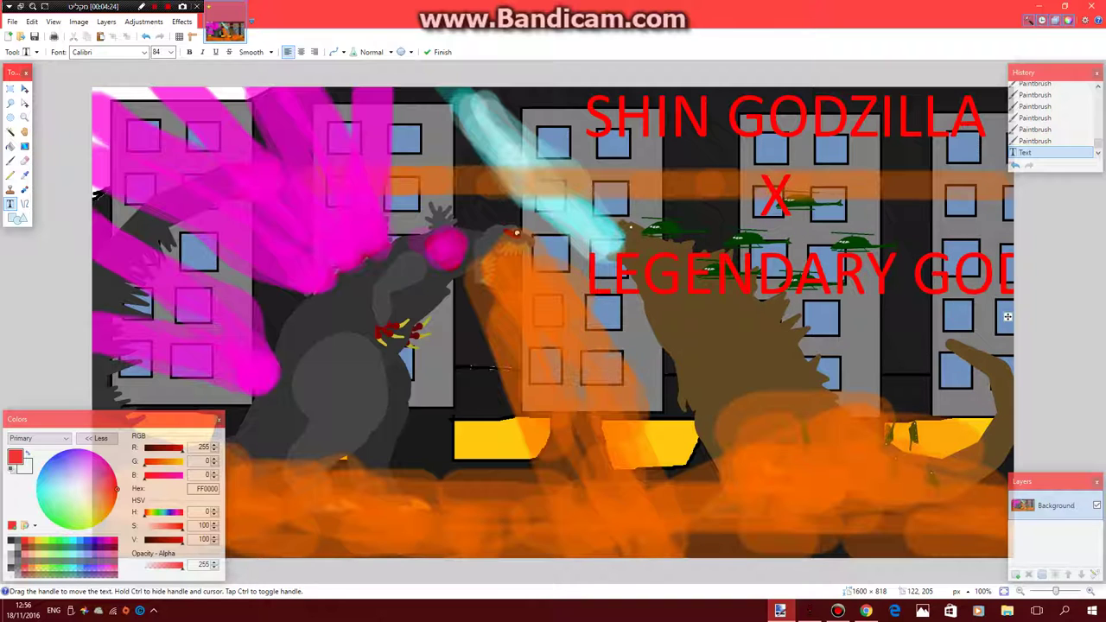
{"action": "key", "text": "BackSpace"}
{"action": "key", "text": "BackSpace"}
{"action": "key", "text": "BackSpace"}
{"action": "key", "text": "BackSpace"}
{"action": "key", "text": "BackSpace"}
{"action": "key", "text": "BackSpace"}
{"action": "key", "text": "BackSpace"}
{"action": "key", "text": "BackSpace"}
{"action": "key", "text": "BackSpace"}
{"action": "key", "text": "BackSpace"}
{"action": "key", "text": "BackSpace"}
{"action": "key", "text": "BackSpace"}
{"action": "key", "text": "BackSpace"}
{"action": "key", "text": "BackSpace"}
{"action": "key", "text": "BackSpace"}
{"action": "key", "text": "BackSpace"}
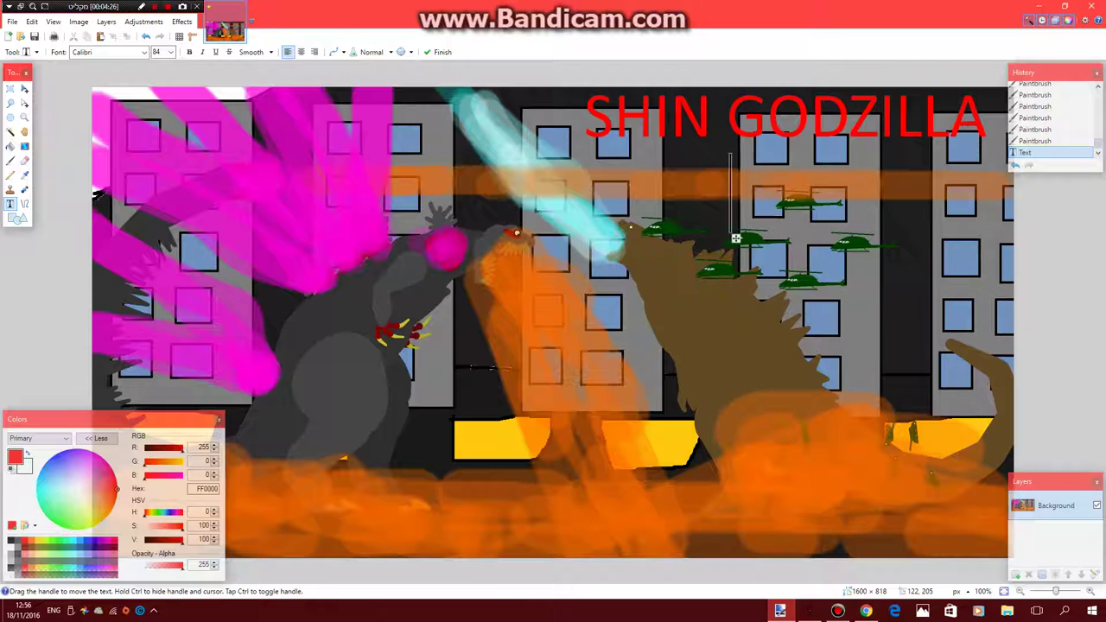
Complete the title with a centered X and the line LEGENDARY GODZILLA, and move the text block over so every line fits the image
{"action": "type", "text": "X"}
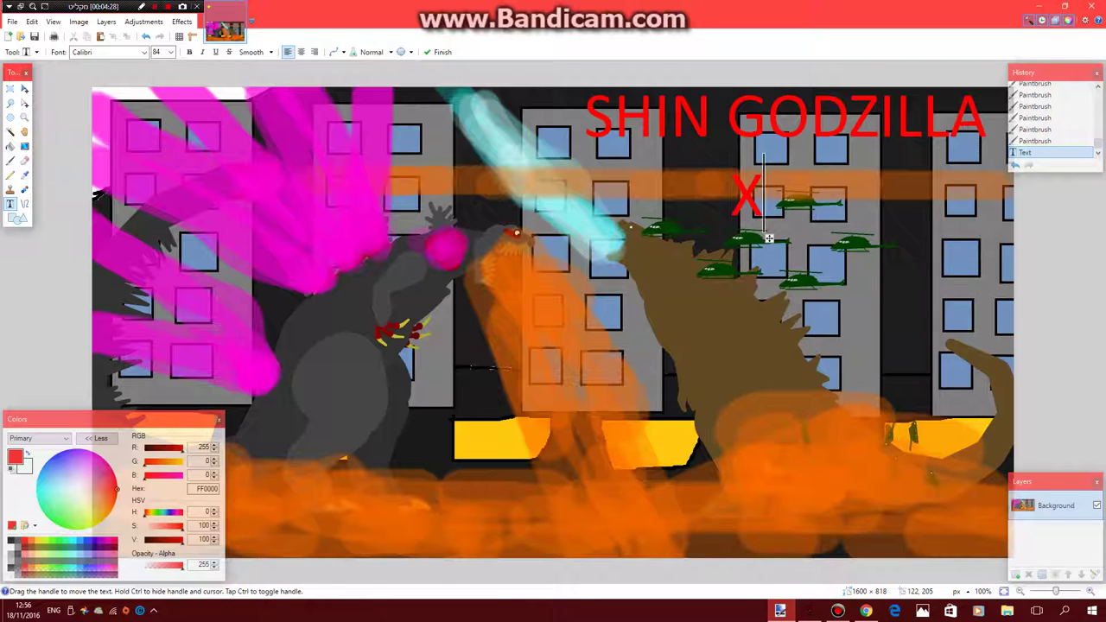
{"action": "key", "text": "BackSpace"}
{"action": "type", "text": "X"}
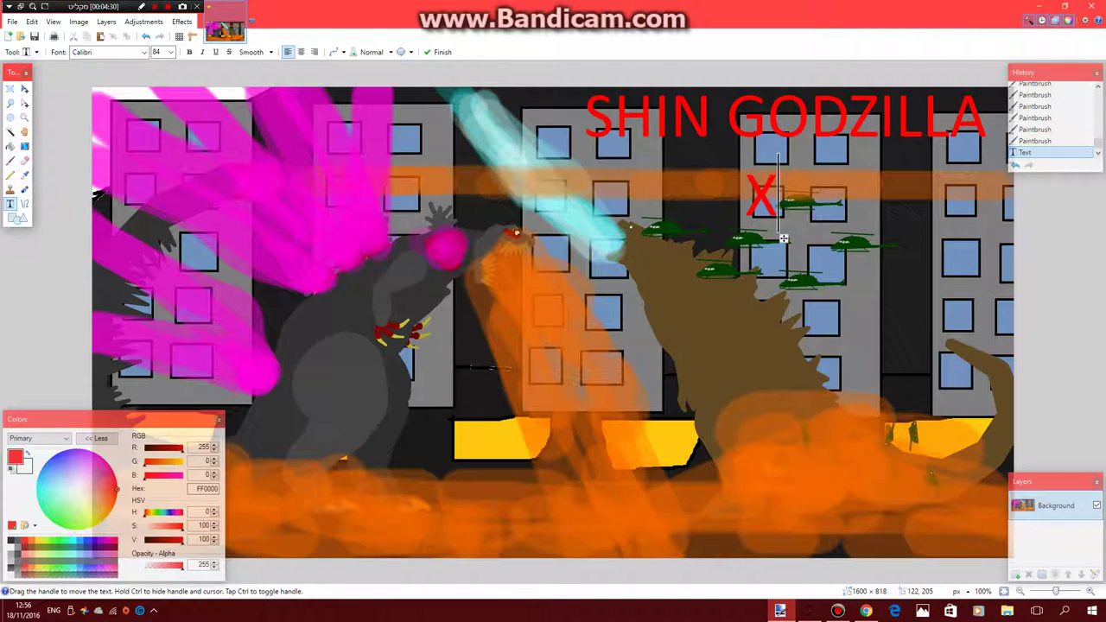
{"action": "key", "text": "Return"}
{"action": "type", "text": "LEGENDARY GOD"}
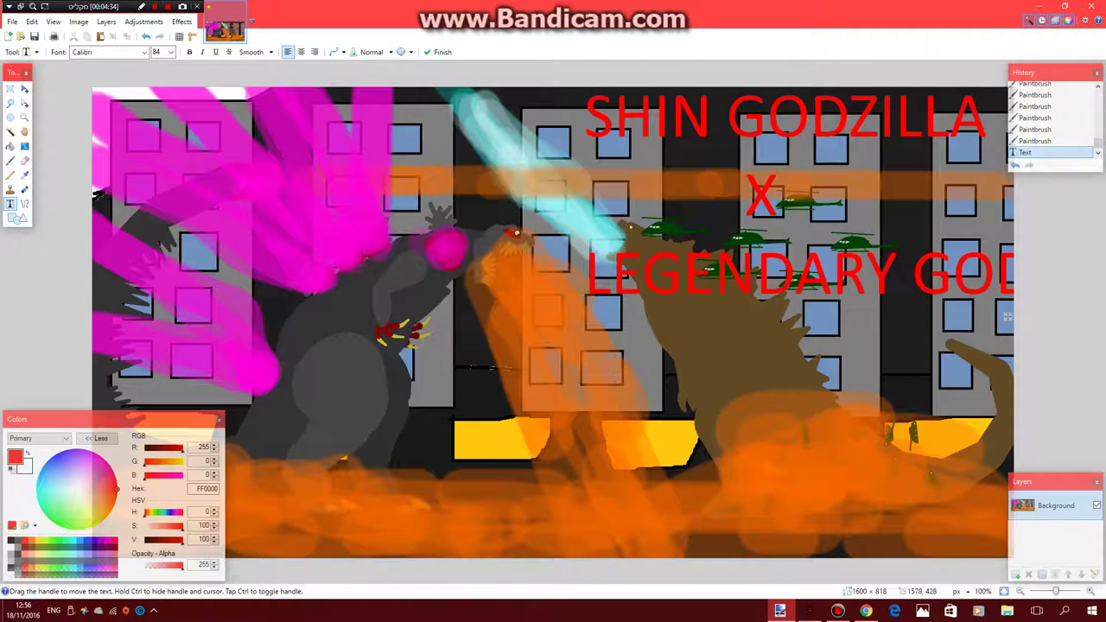
{"action": "left_click_drag", "start_coordinate": [1007, 317], "coordinate": [653, 335]}
{"action": "left_click_drag", "start_coordinate": [824, 339], "coordinate": [815, 339]}
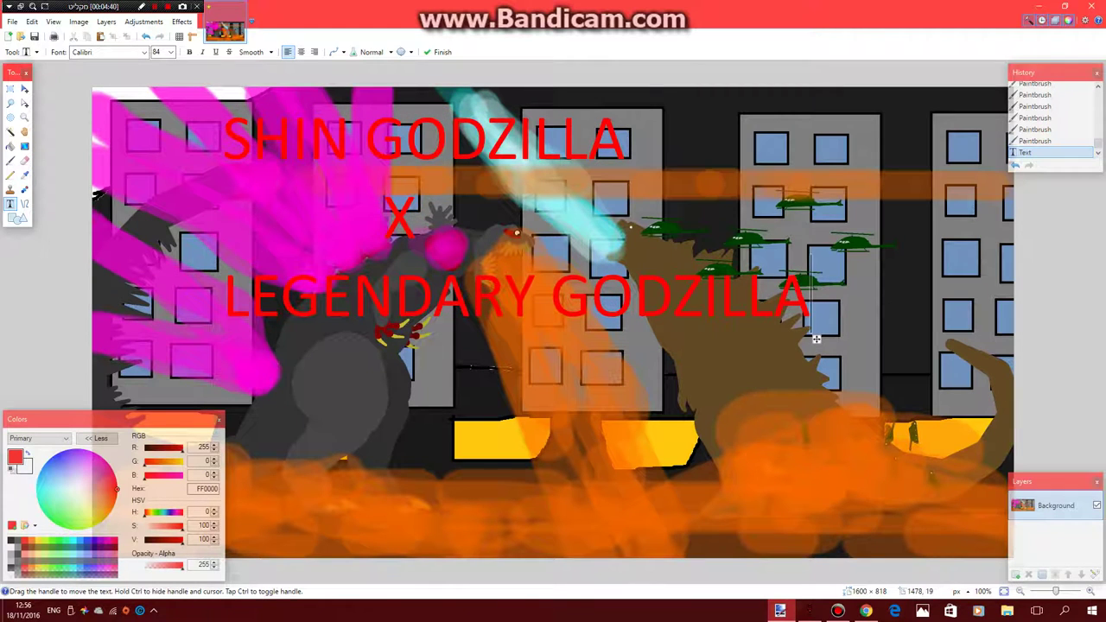
Save the titled image as a GIF with dithering level 7 and transparency threshold 128
{"action": "left_click", "coordinate": [12, 22]}
{"action": "left_click", "coordinate": [33, 103]}
{"action": "key", "text": "ctrl+s"}
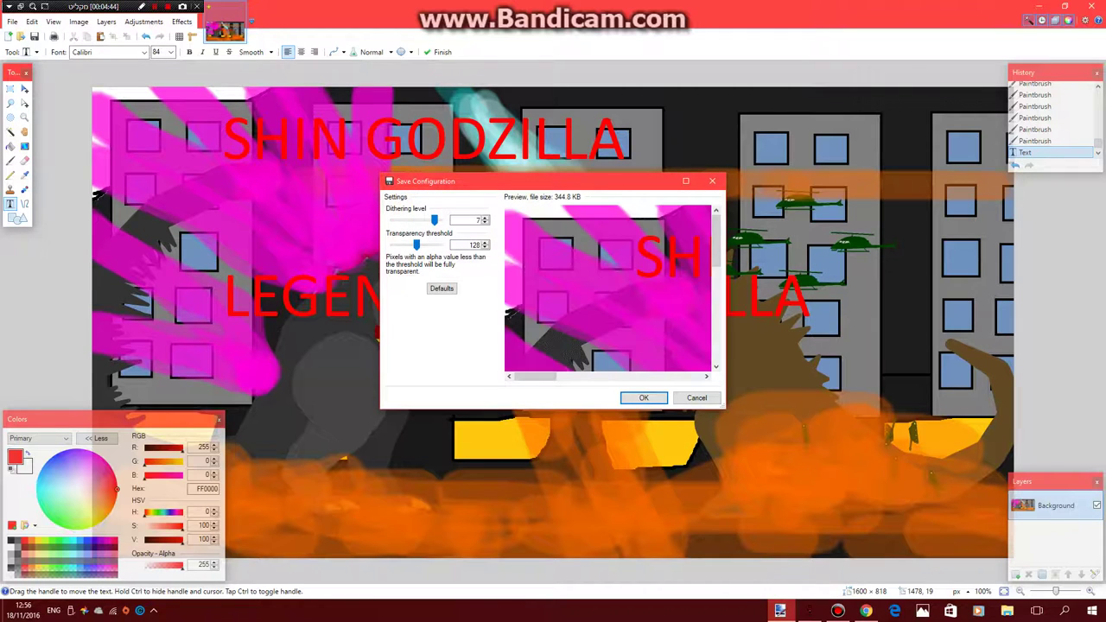
{"action": "key", "text": "Return"}
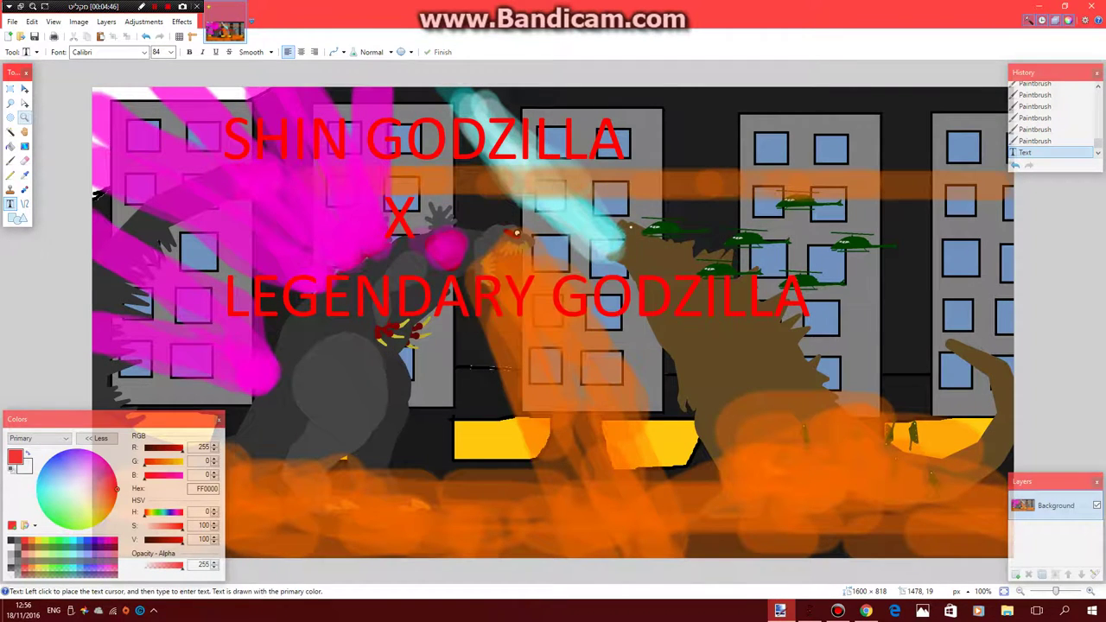
Inspect the picture at 500% zoom, from the magenta beams through the fire along the lower edge to the brown Godzilla's tail
{"action": "left_click", "coordinate": [25, 116]}
{"action": "left_click", "coordinate": [160, 187]}
{"action": "left_click", "coordinate": [161, 186]}
{"action": "left_click", "coordinate": [161, 187]}
{"action": "left_click", "coordinate": [161, 186]}
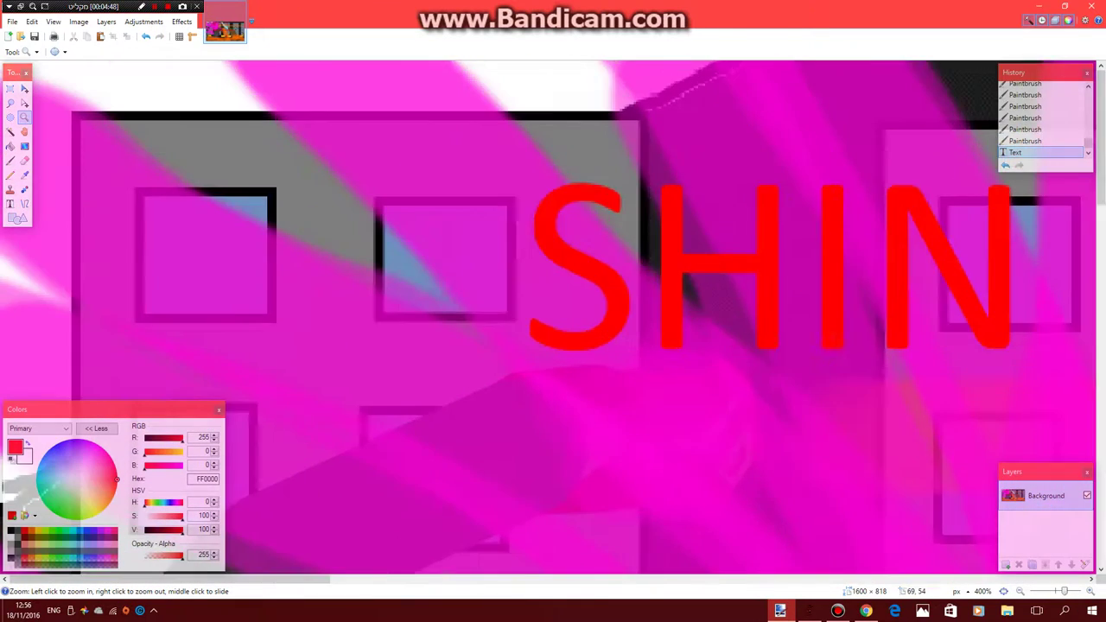
{"action": "left_click", "coordinate": [161, 187]}
{"action": "scroll", "coordinate": [553, 317], "scroll_direction": "down", "scroll_amount": 15}
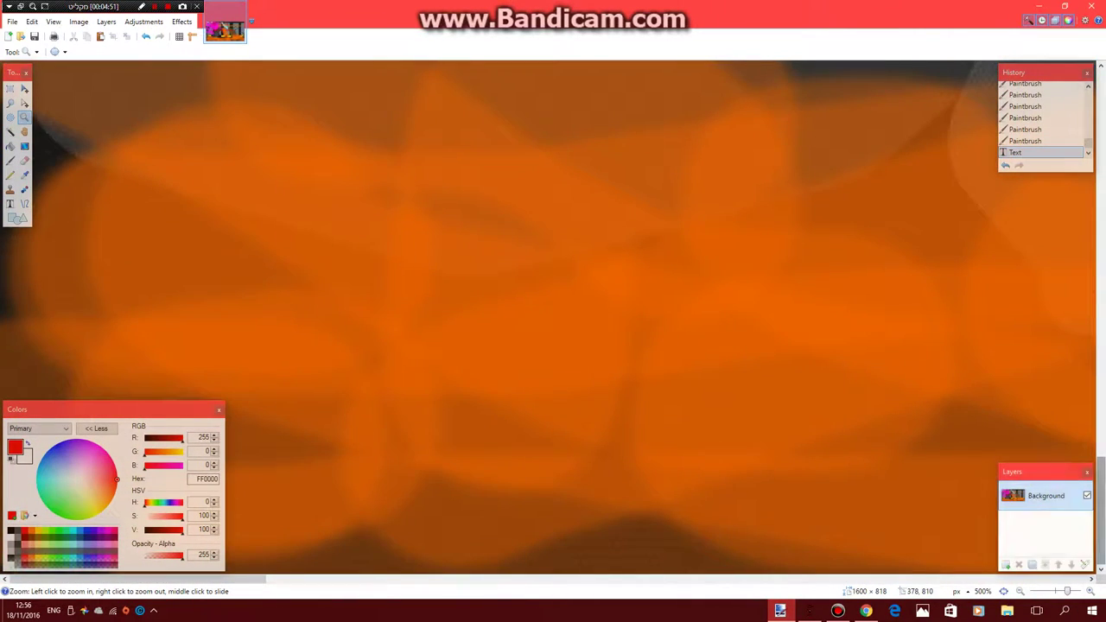
{"action": "left_click_drag", "start_coordinate": [117, 579], "coordinate": [885, 579]}
{"action": "scroll", "coordinate": [553, 316], "scroll_direction": "right", "scroll_amount": 5}
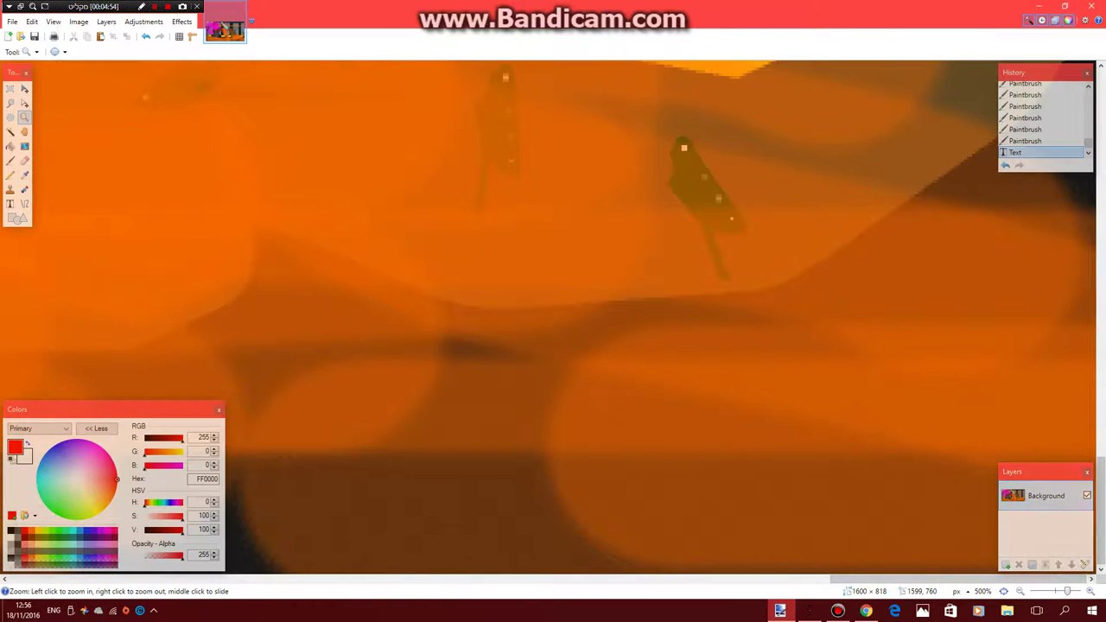
{"action": "scroll", "coordinate": [553, 316], "scroll_direction": "up", "scroll_amount": 1}
{"action": "scroll", "coordinate": [553, 317], "scroll_direction": "up", "scroll_amount": 10}
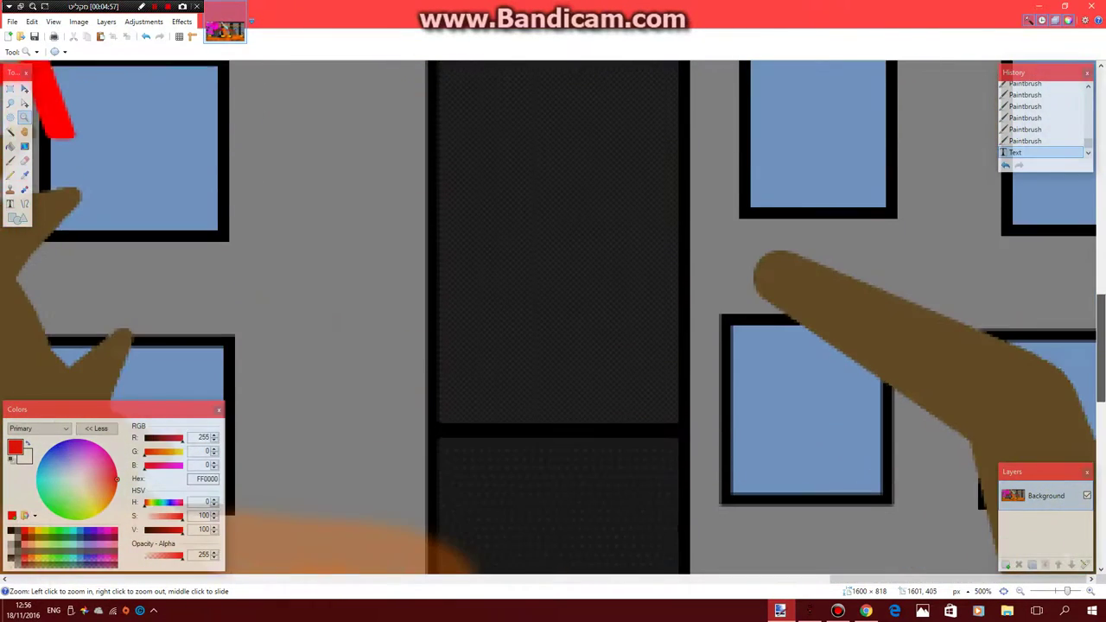
{"action": "left_click_drag", "start_coordinate": [1100, 349], "coordinate": [1100, 351]}
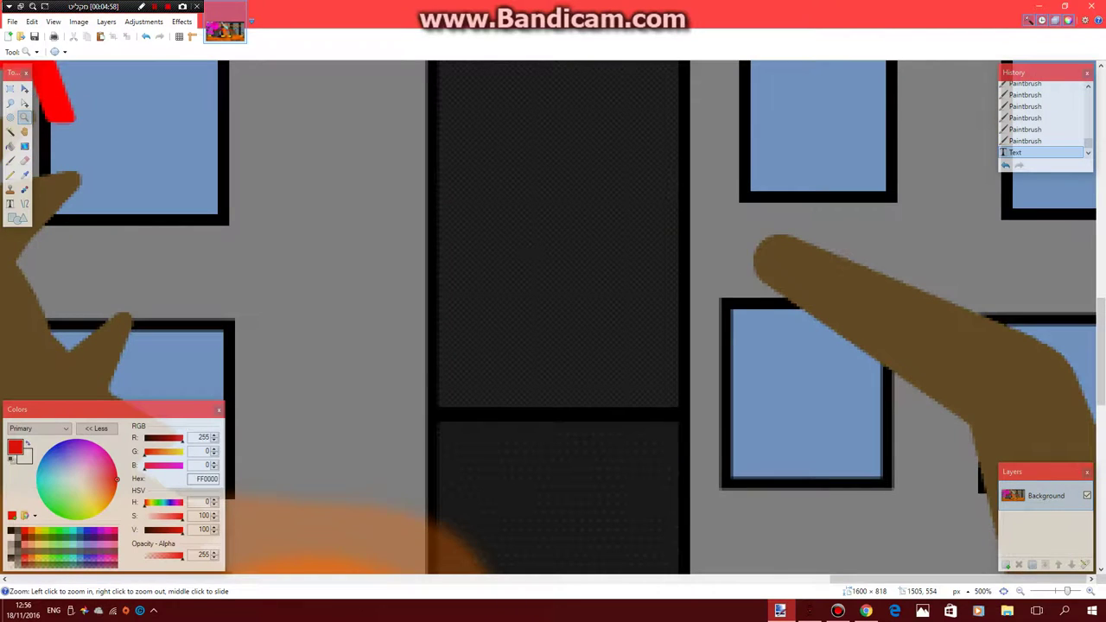
Dab a yellow FFD800 glow over the gray Godzilla's eye with the Paintbrush at opacity 74 and width 30
{"action": "left_click_drag", "start_coordinate": [843, 580], "coordinate": [488, 580]}
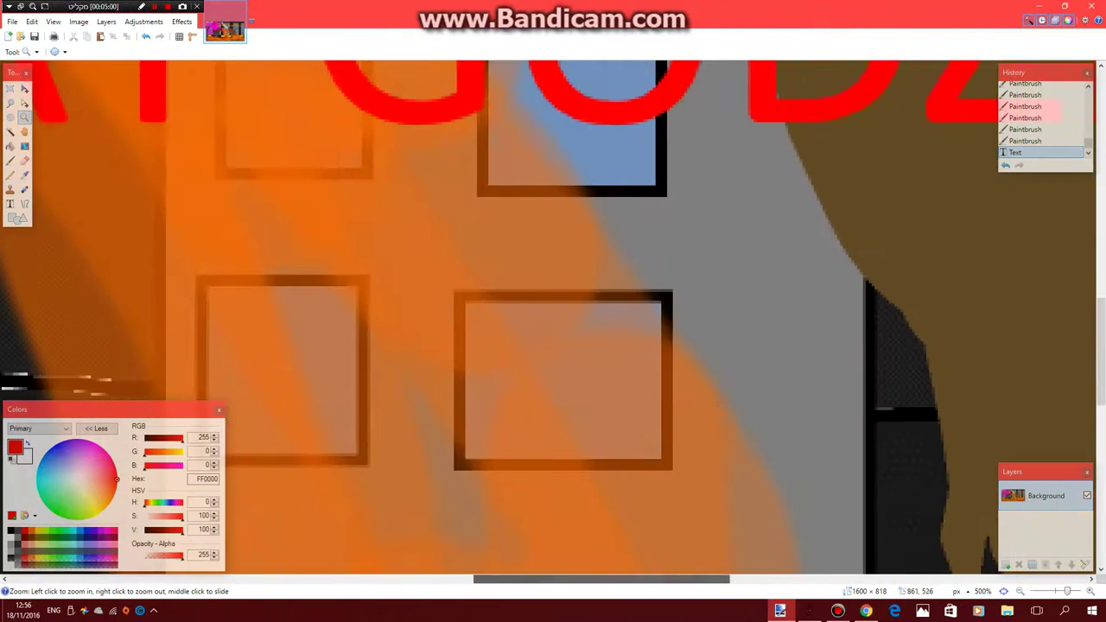
{"action": "scroll", "coordinate": [501, 466], "scroll_direction": "up", "scroll_amount": 7}
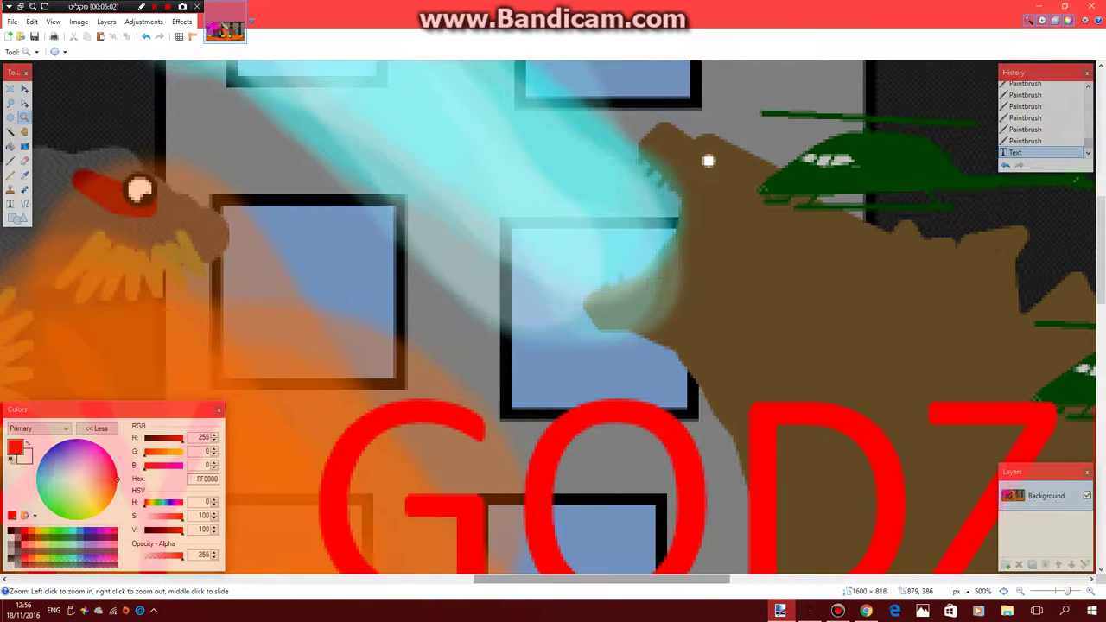
{"action": "scroll", "coordinate": [553, 316], "scroll_direction": "left", "scroll_amount": 5}
{"action": "left_click", "coordinate": [10, 160]}
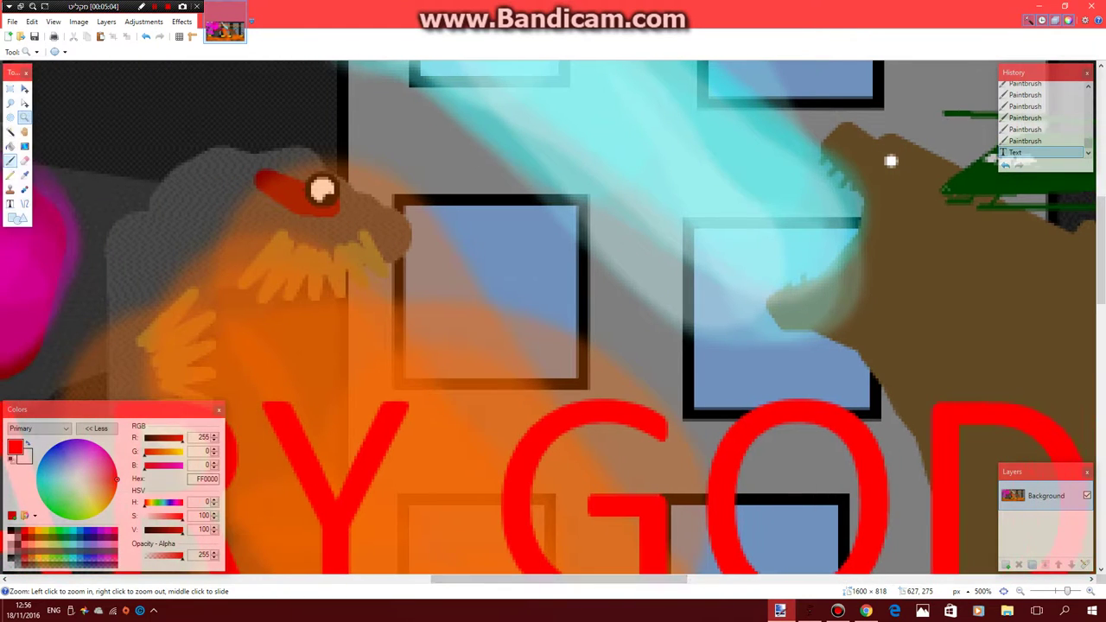
{"action": "left_click", "coordinate": [66, 531]}
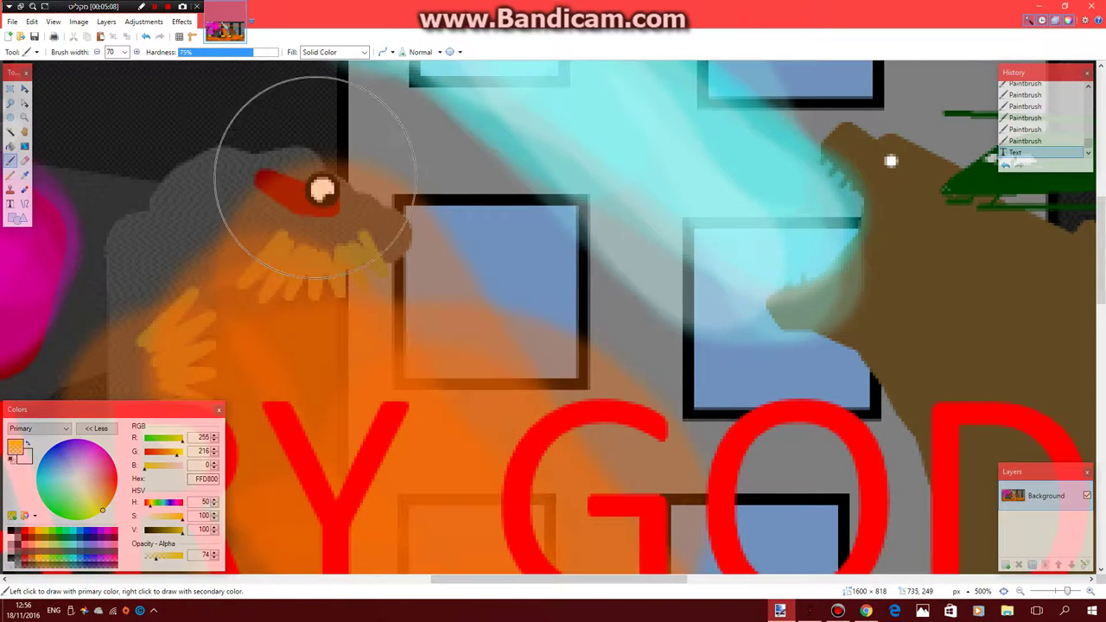
{"action": "left_click", "coordinate": [124, 52]}
{"action": "scroll", "coordinate": [116, 110], "scroll_direction": "up", "scroll_amount": 6}
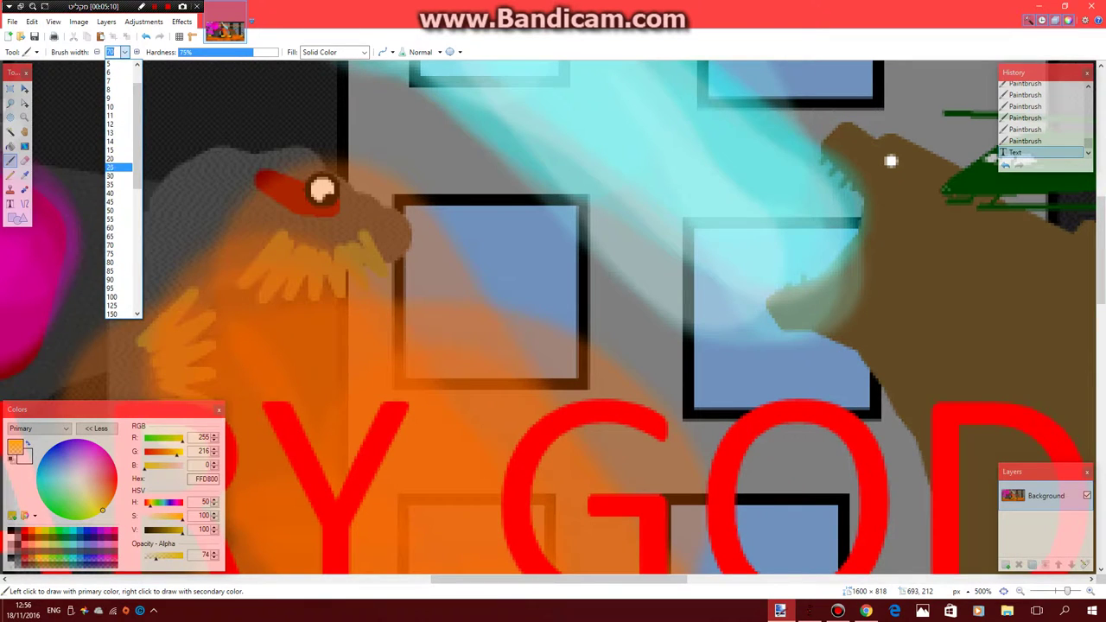
{"action": "left_click", "coordinate": [115, 166]}
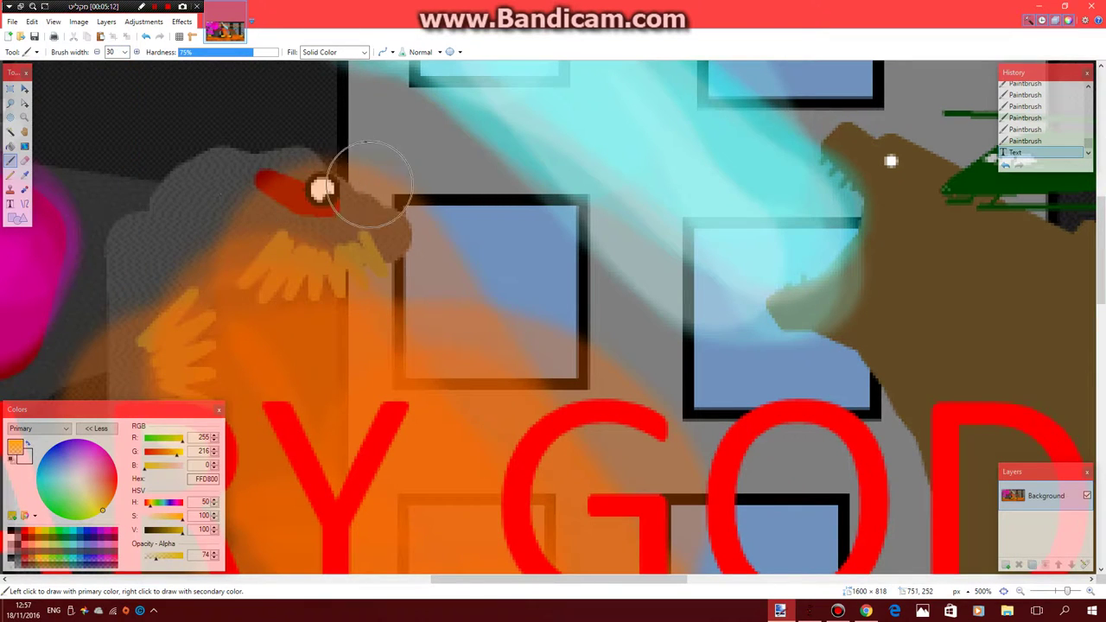
{"action": "left_click", "coordinate": [320, 194]}
{"action": "left_click", "coordinate": [321, 192]}
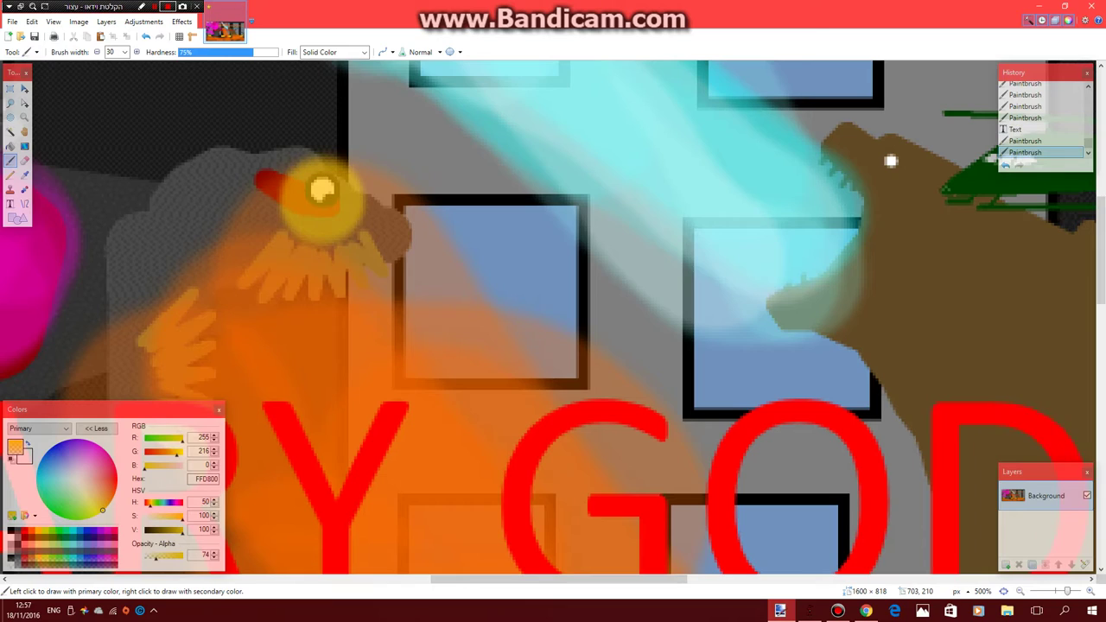